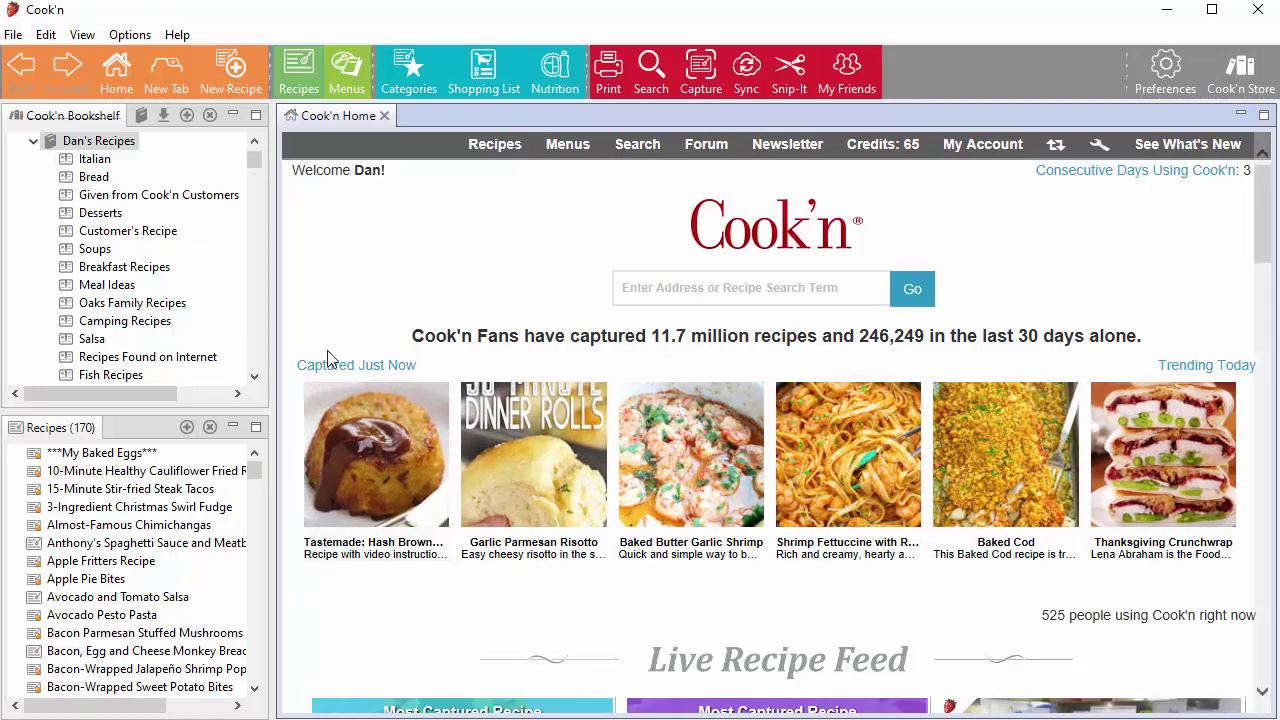
Show Menus with the Menu #1 planner maximized, scrolling through its breakfast, lunch and dinner recipes.
{"action": "left_click", "coordinate": [346, 70]}
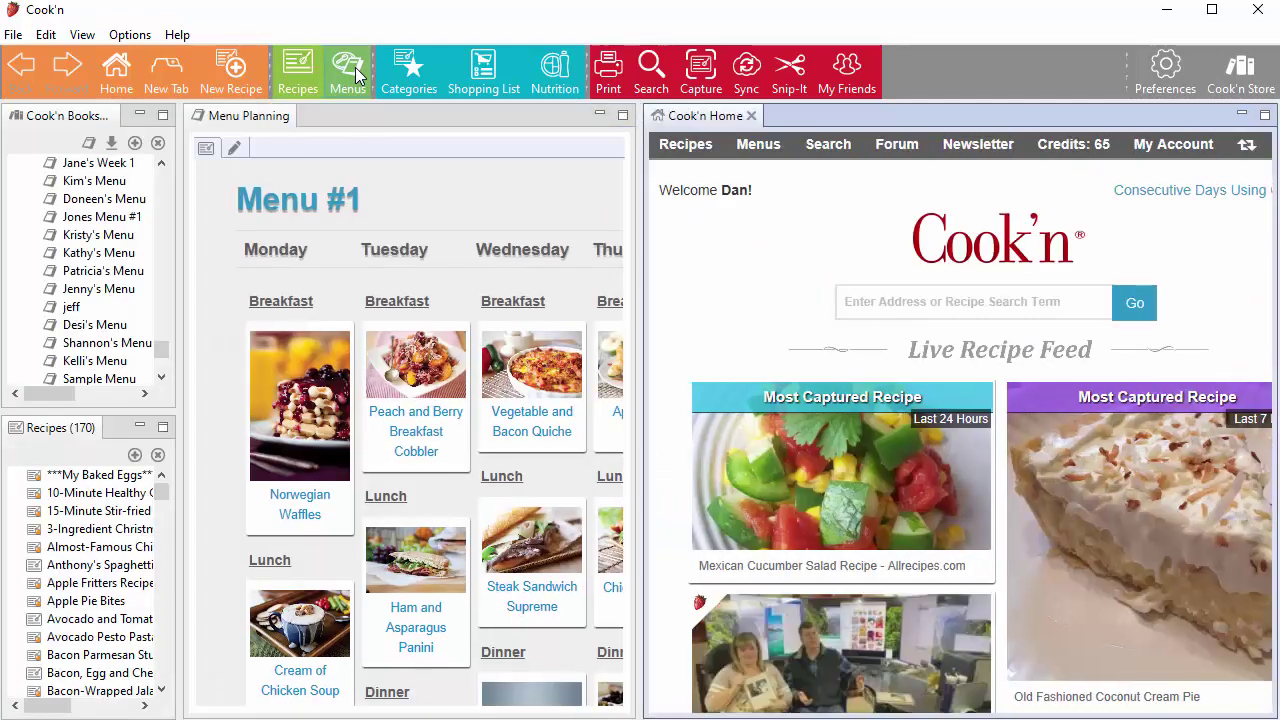
{"action": "left_click", "coordinate": [622, 116]}
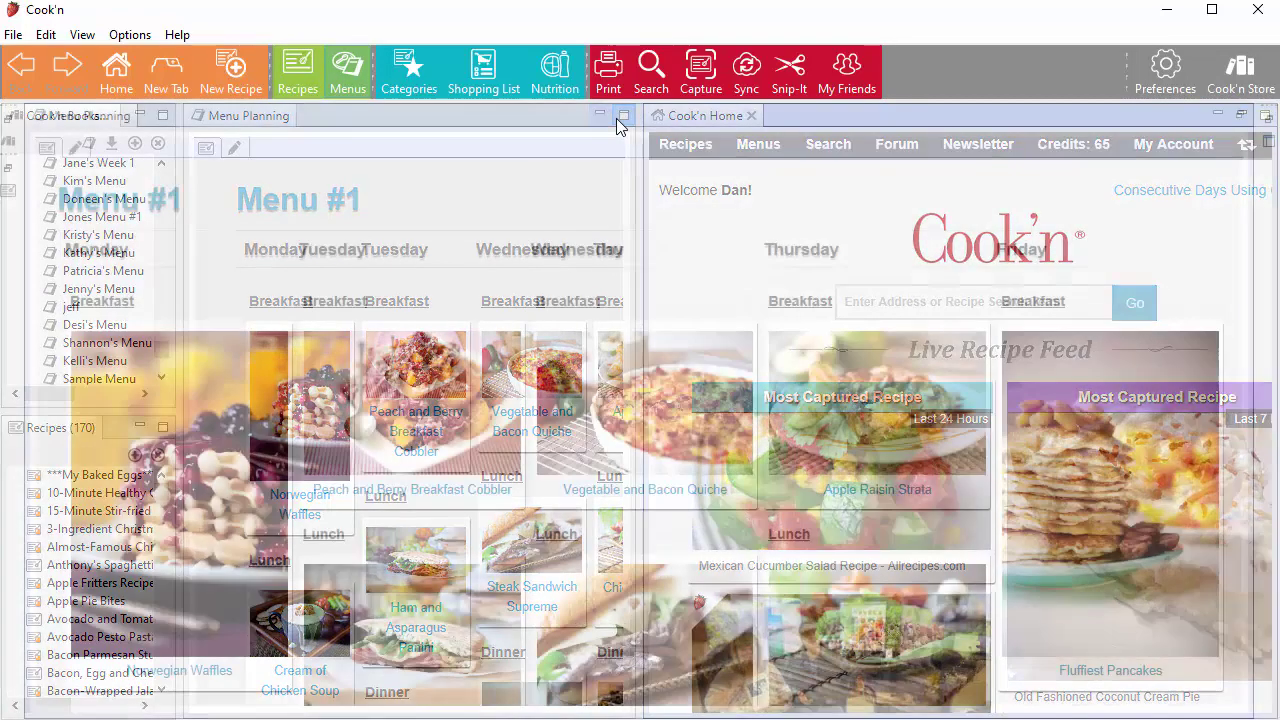
{"action": "scroll", "coordinate": [587, 278], "scroll_direction": "down", "scroll_amount": 1}
{"action": "scroll", "coordinate": [587, 278], "scroll_direction": "down", "scroll_amount": 4}
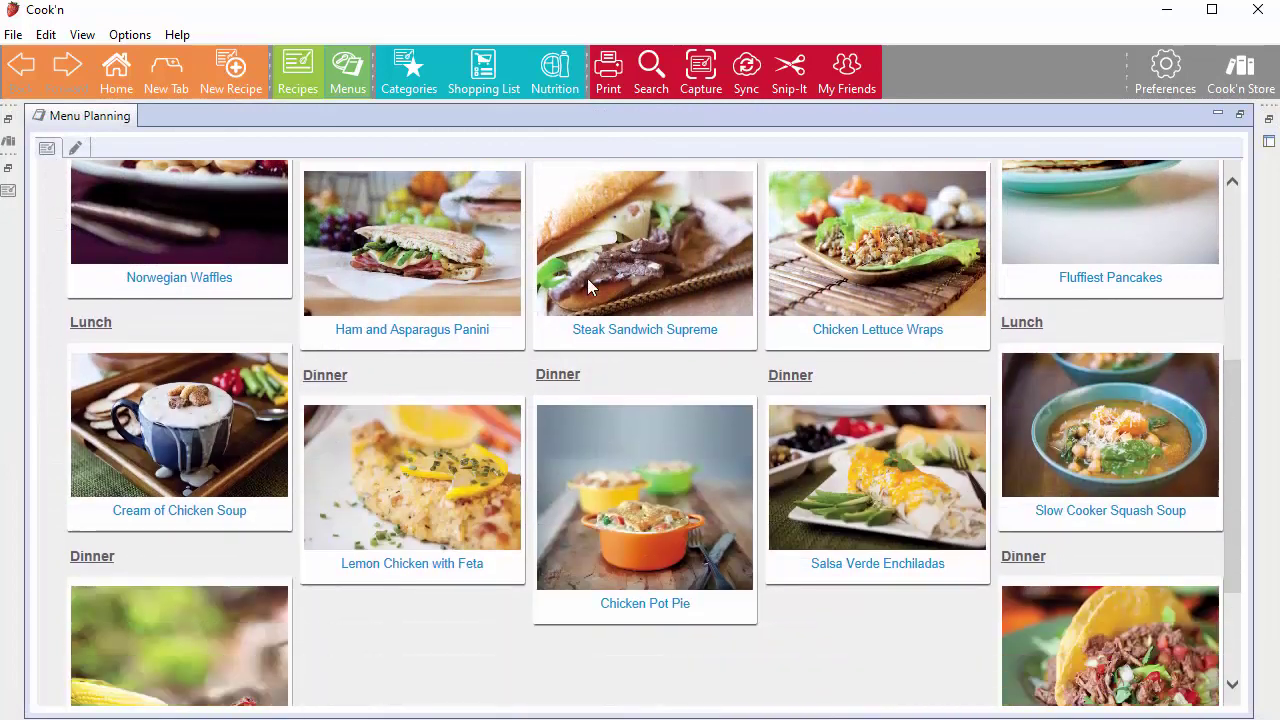
{"action": "scroll", "coordinate": [587, 278], "scroll_direction": "down", "scroll_amount": 2}
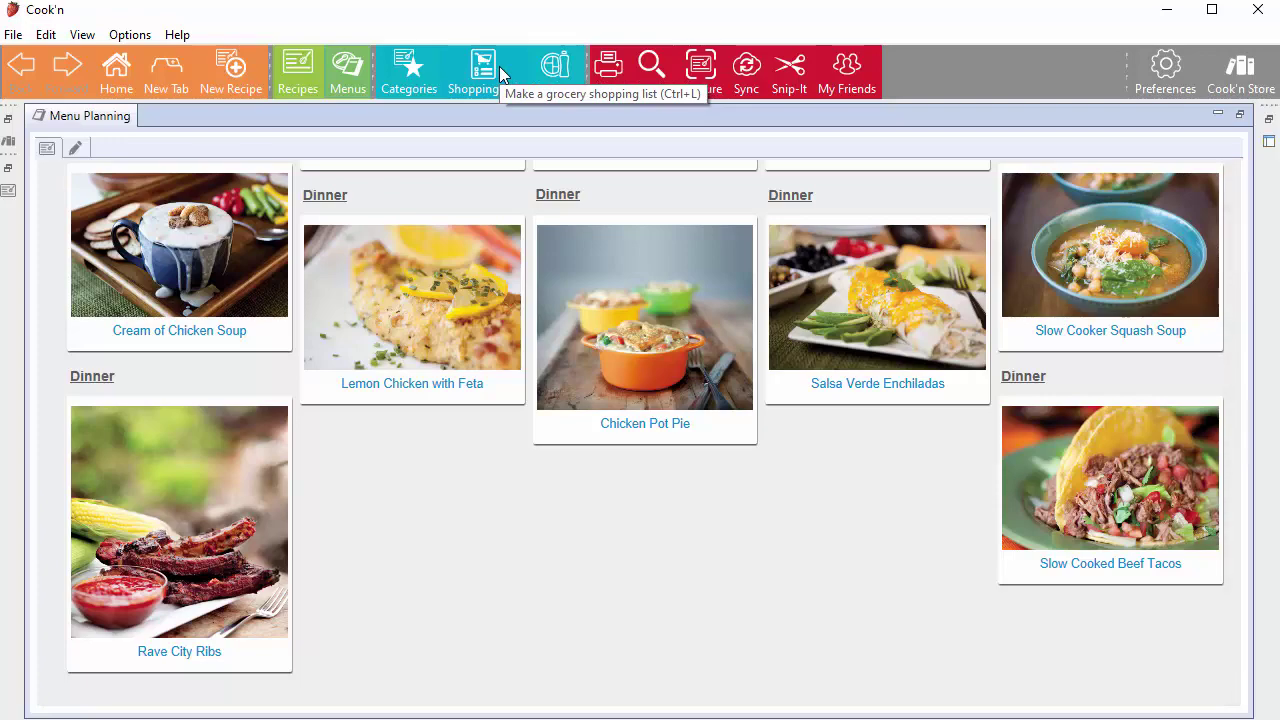
{"action": "scroll", "coordinate": [1150, 145], "scroll_direction": "up", "scroll_amount": 3}
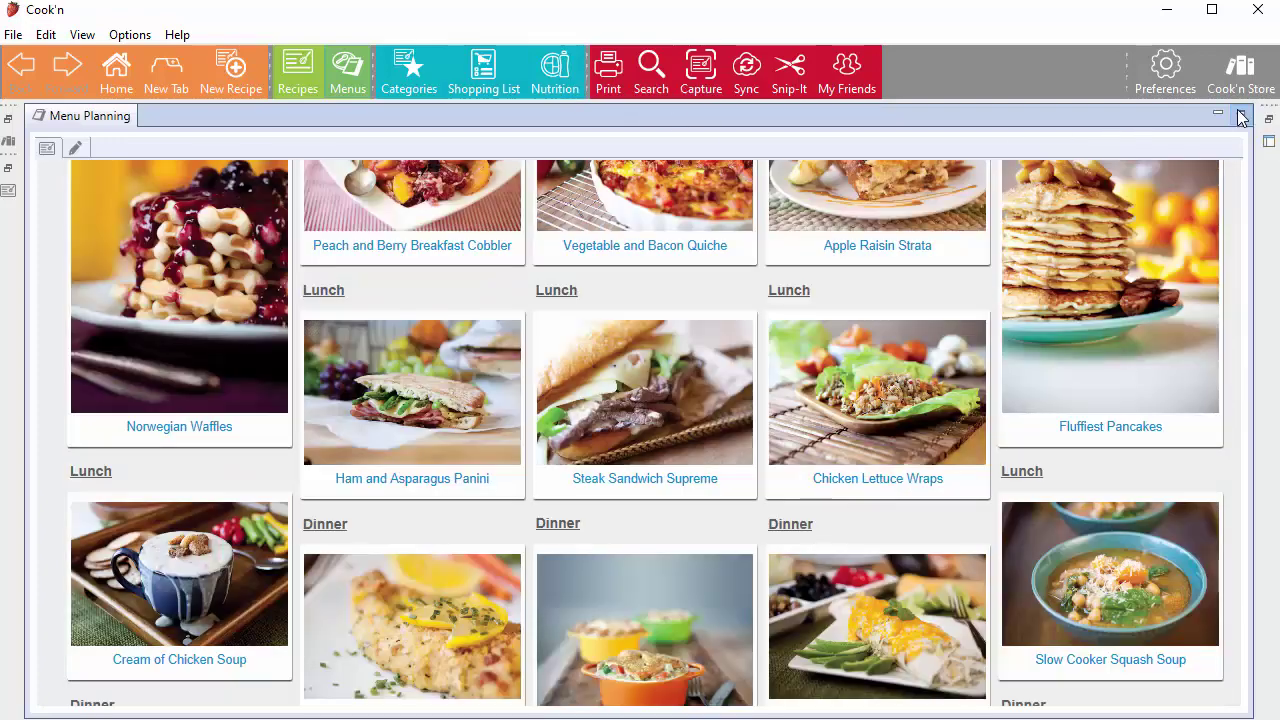
Restore the planner, then open Chicken Pot Pie and Cream of Chicken Soup in separate tabs.
{"action": "left_click", "coordinate": [1240, 117]}
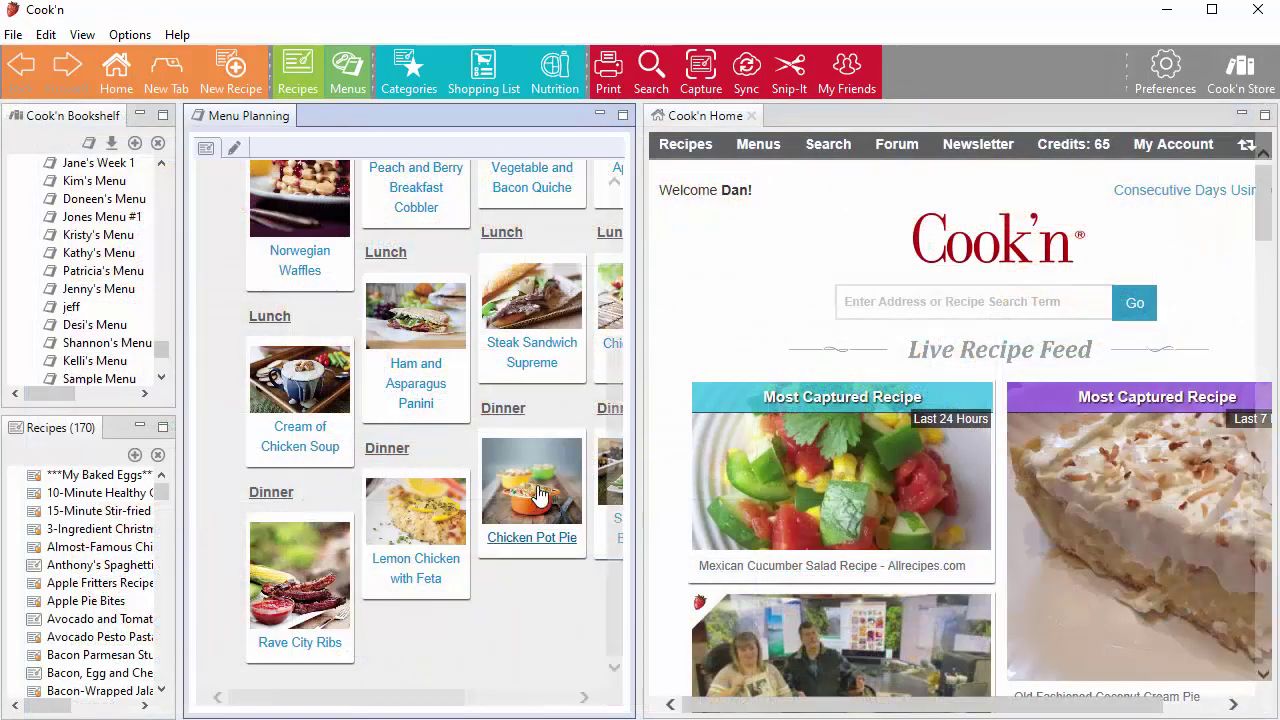
{"action": "double_click", "coordinate": [538, 495]}
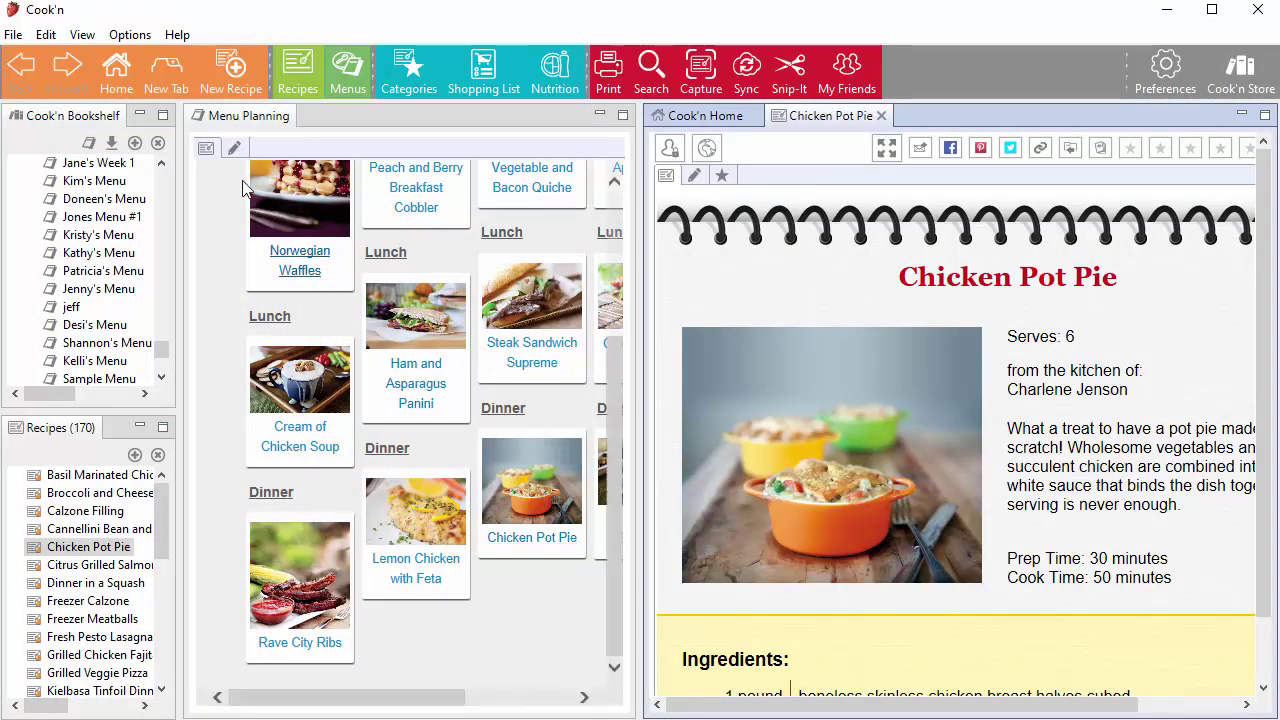
{"action": "left_click", "coordinate": [172, 76]}
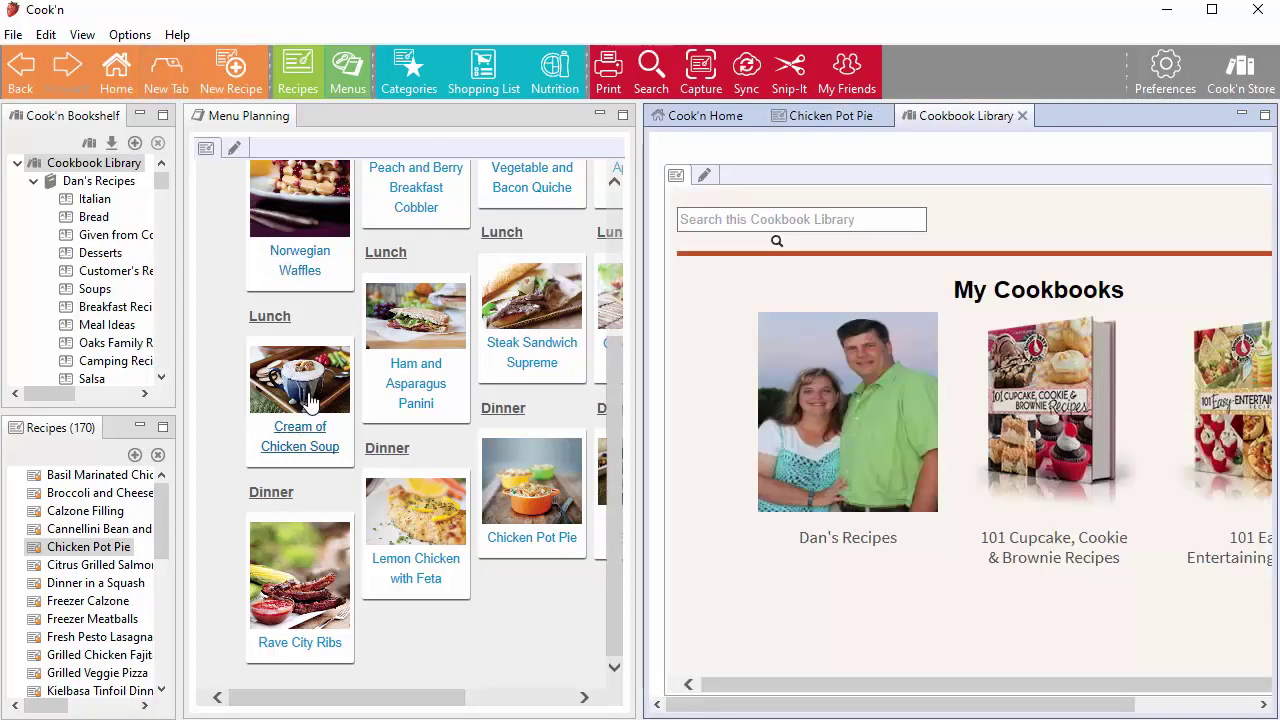
{"action": "left_click", "coordinate": [308, 400]}
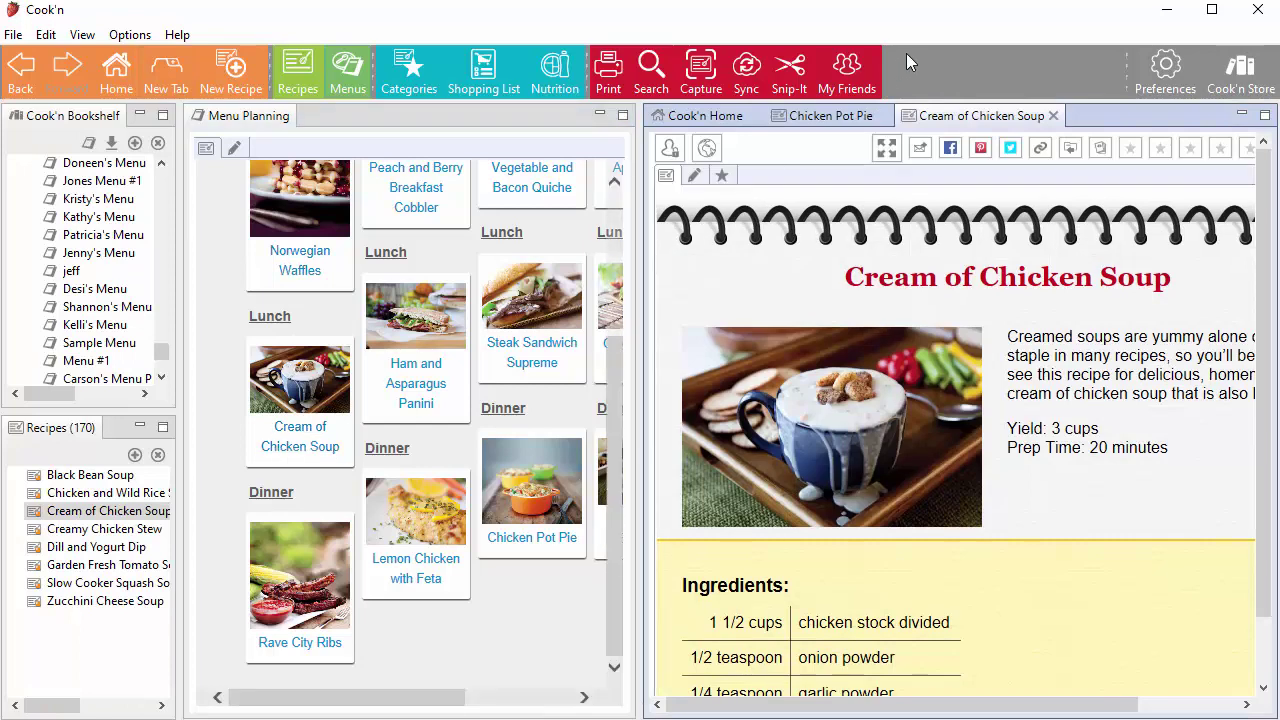
{"action": "left_click", "coordinate": [855, 116]}
Dock the pot pie pane right, switch to Recipes, close Chicken Pot Pie and restore the bookshelf.
{"action": "left_click_drag", "start_coordinate": [830, 116], "coordinate": [1160, 200]}
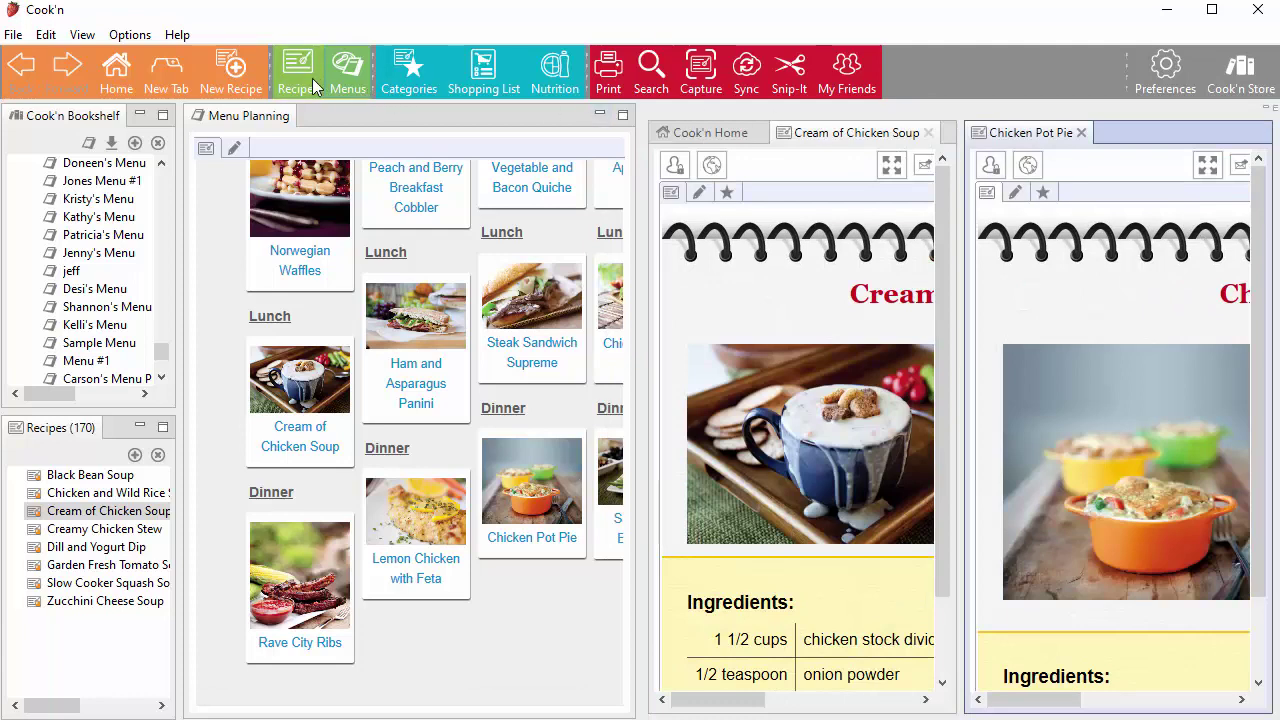
{"action": "left_click", "coordinate": [297, 75]}
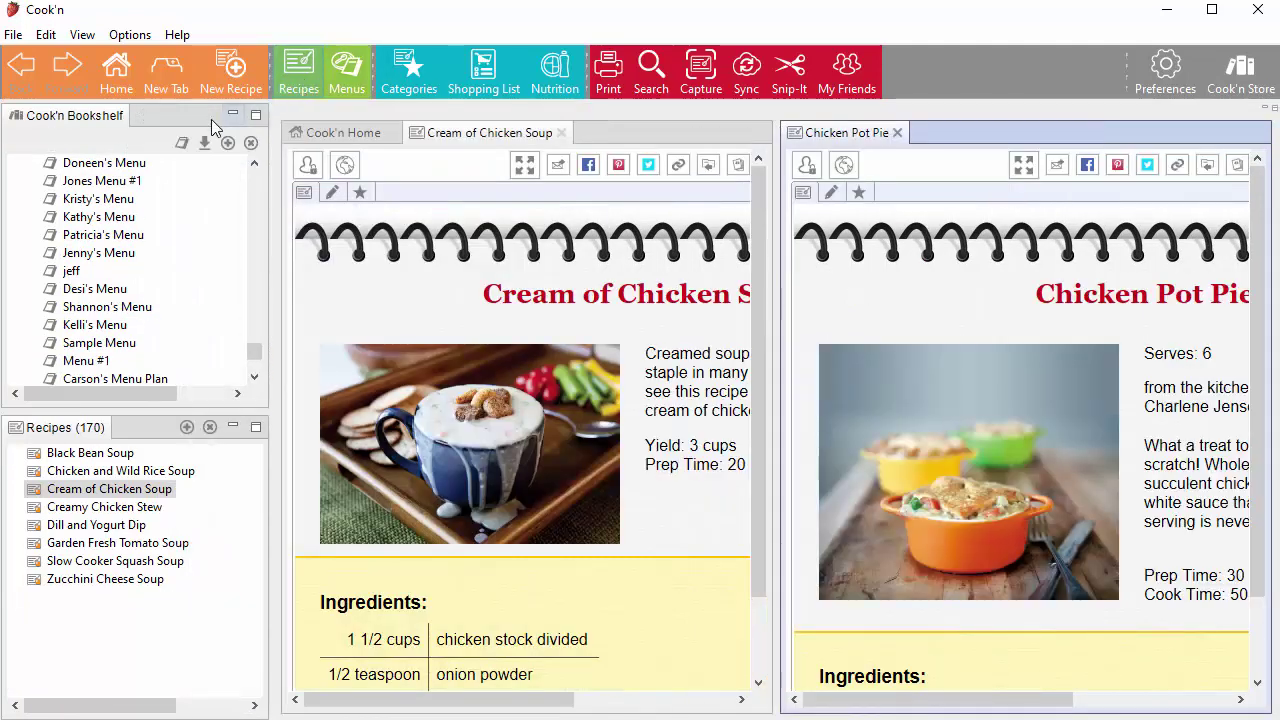
{"action": "left_click", "coordinate": [233, 116]}
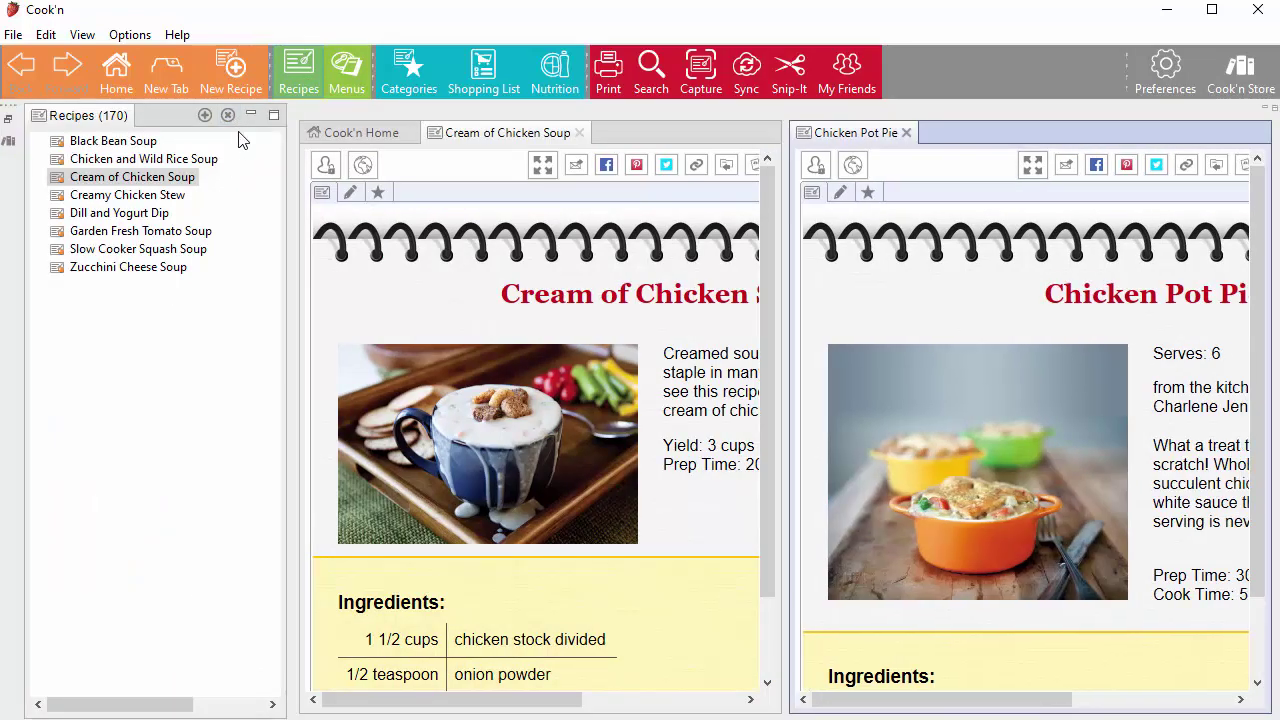
{"action": "left_click", "coordinate": [252, 113]}
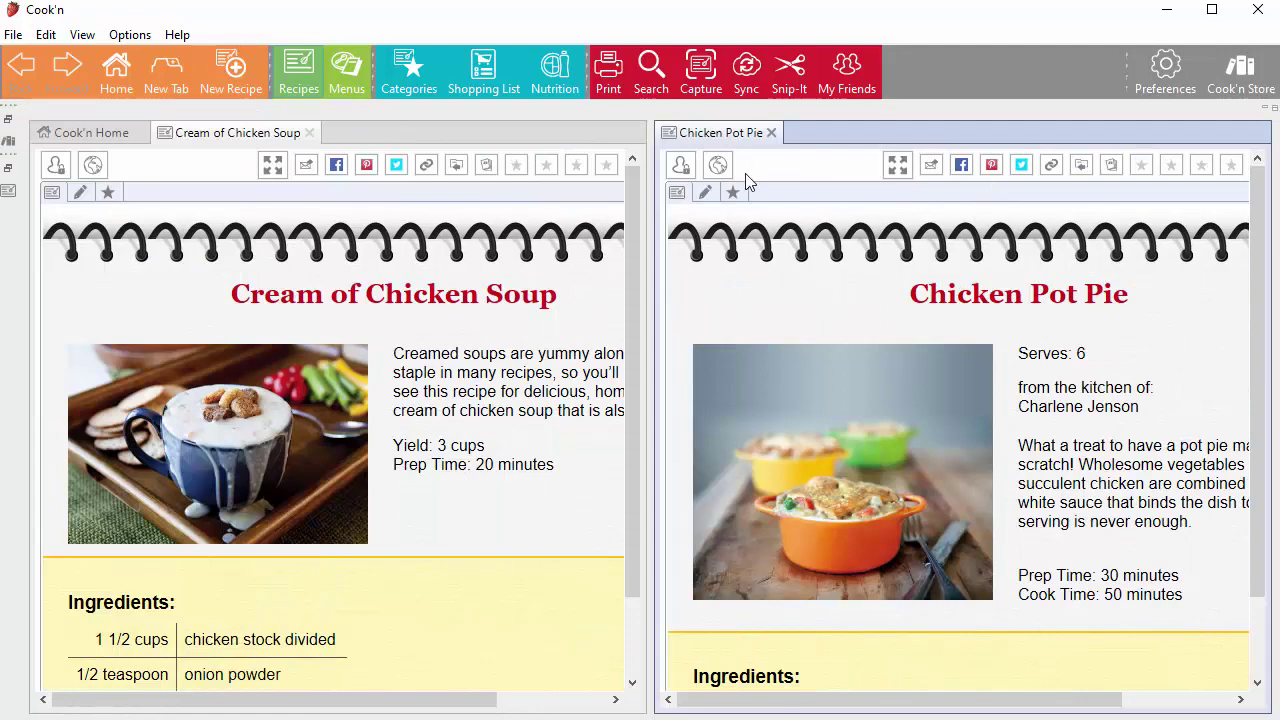
{"action": "left_click", "coordinate": [771, 133]}
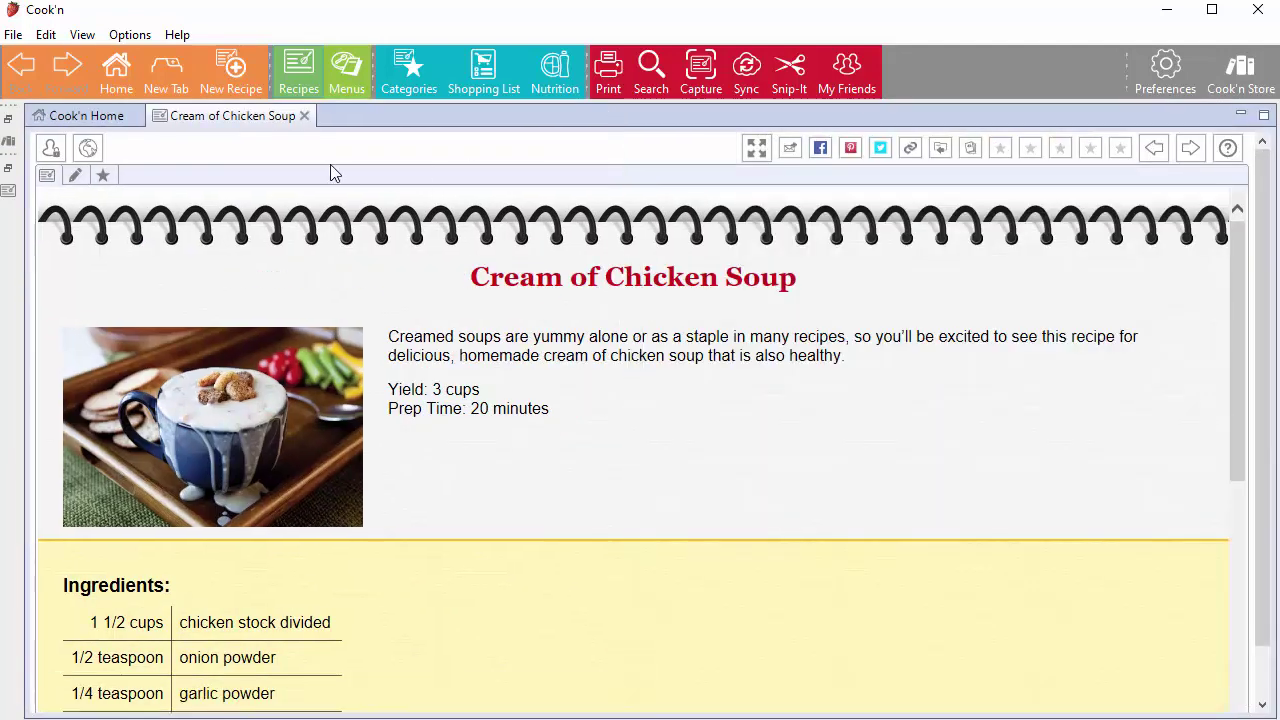
{"action": "left_click", "coordinate": [9, 140]}
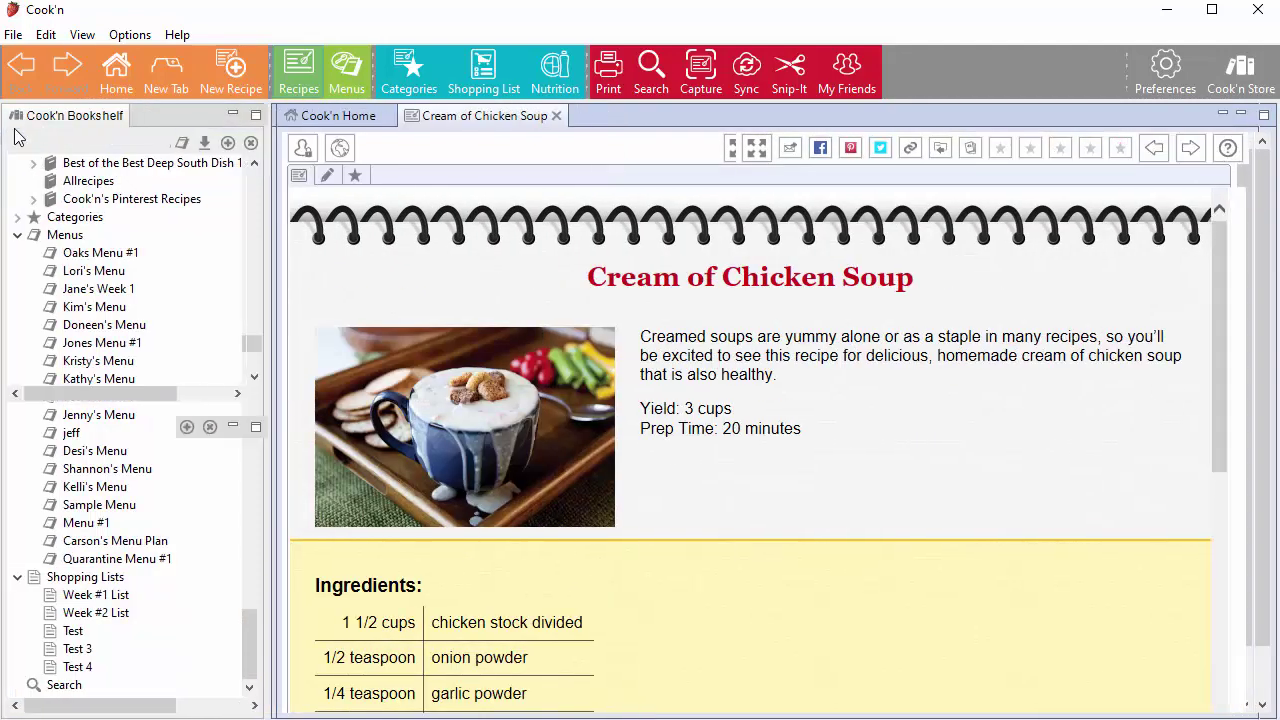
Resize the bookshelf and recipe list panels beside the Cream of Chicken Soup recipe.
{"action": "mouse_move", "coordinate": [271, 207]}
{"action": "left_mouse_down"}
{"action": "mouse_move", "coordinate": [468, 198]}
{"action": "mouse_move", "coordinate": [275, 191]}
{"action": "left_mouse_up"}
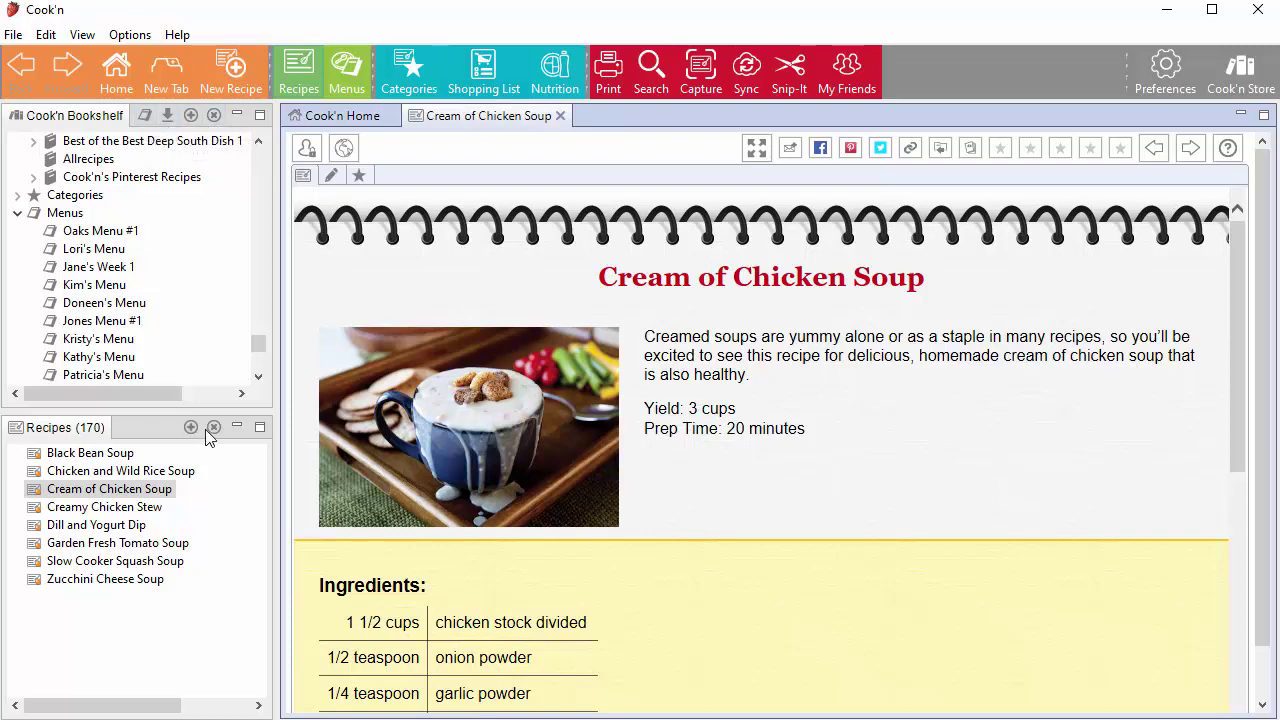
{"action": "left_click", "coordinate": [131, 37]}
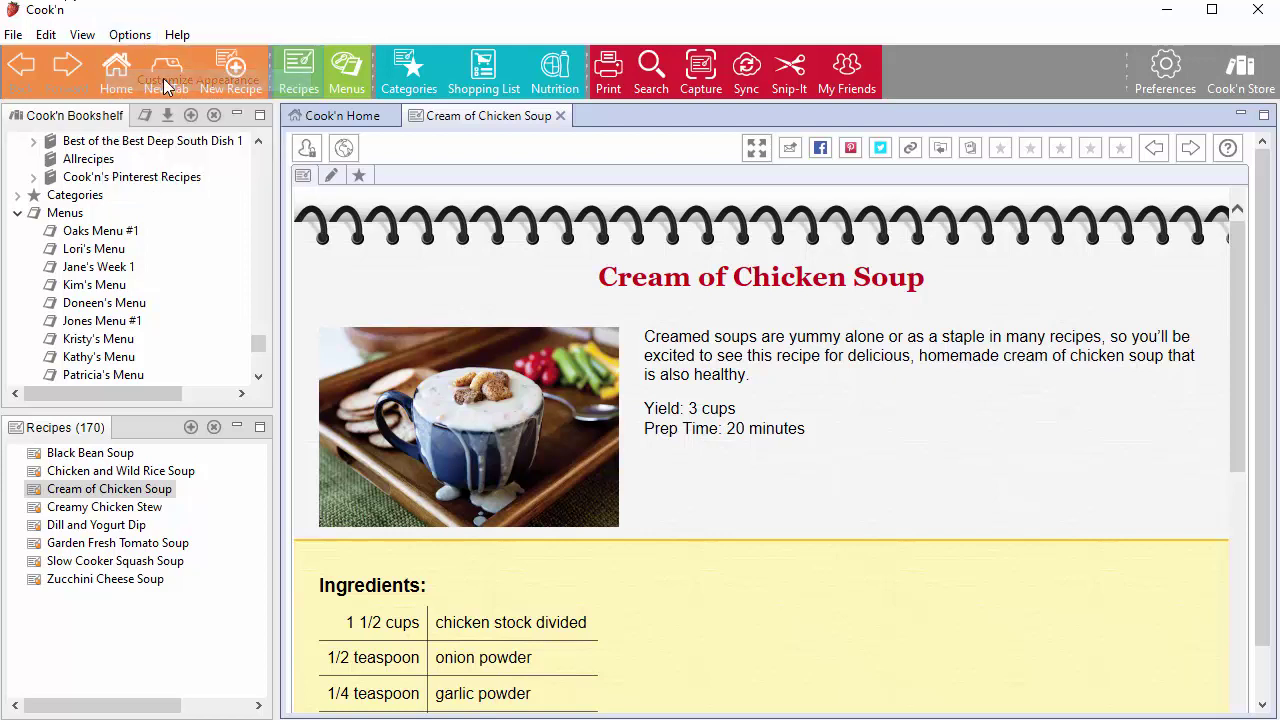
Open Customize Appearance and toggle Display Text in Toolbar off and back on.
{"action": "left_click", "coordinate": [166, 81]}
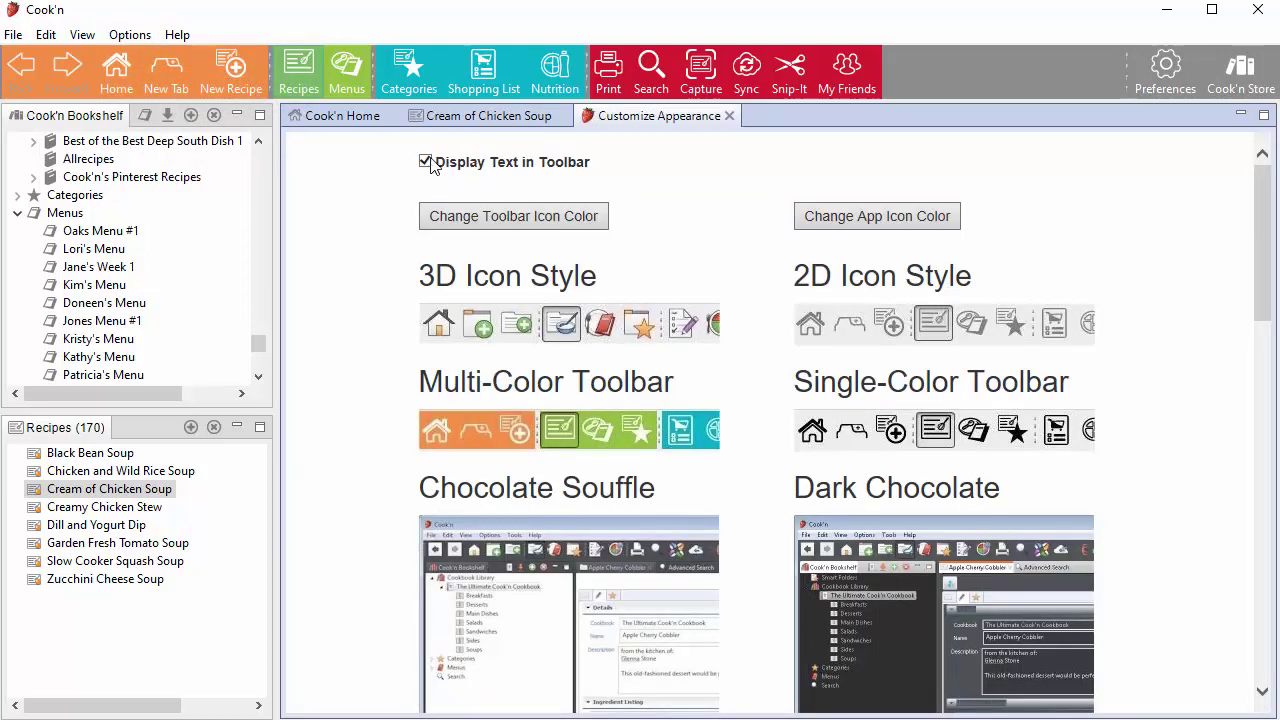
{"action": "left_click", "coordinate": [426, 162]}
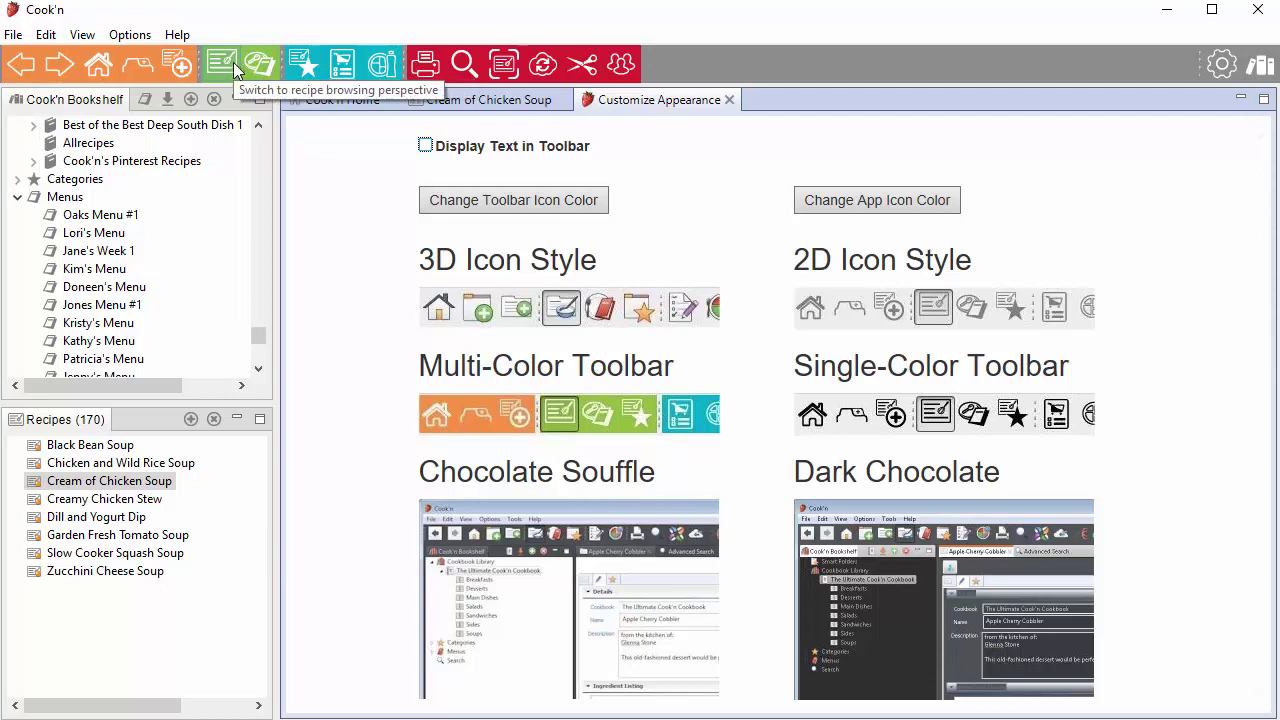
{"action": "left_click", "coordinate": [425, 145]}
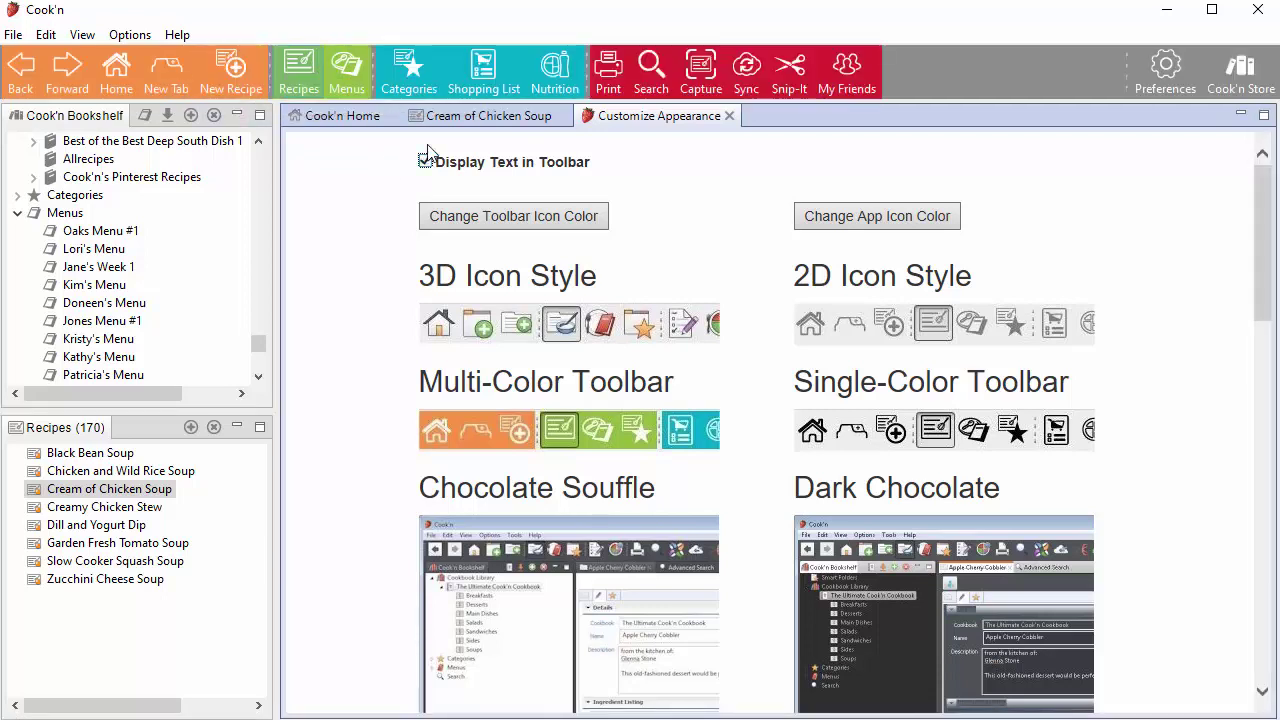
Try Strawberry Shortcake, Green Jello and Key Lime Pie, settle on Grape Sorbet, and use Single-Color Toolbar.
{"action": "scroll", "coordinate": [686, 277], "scroll_direction": "down", "scroll_amount": 2}
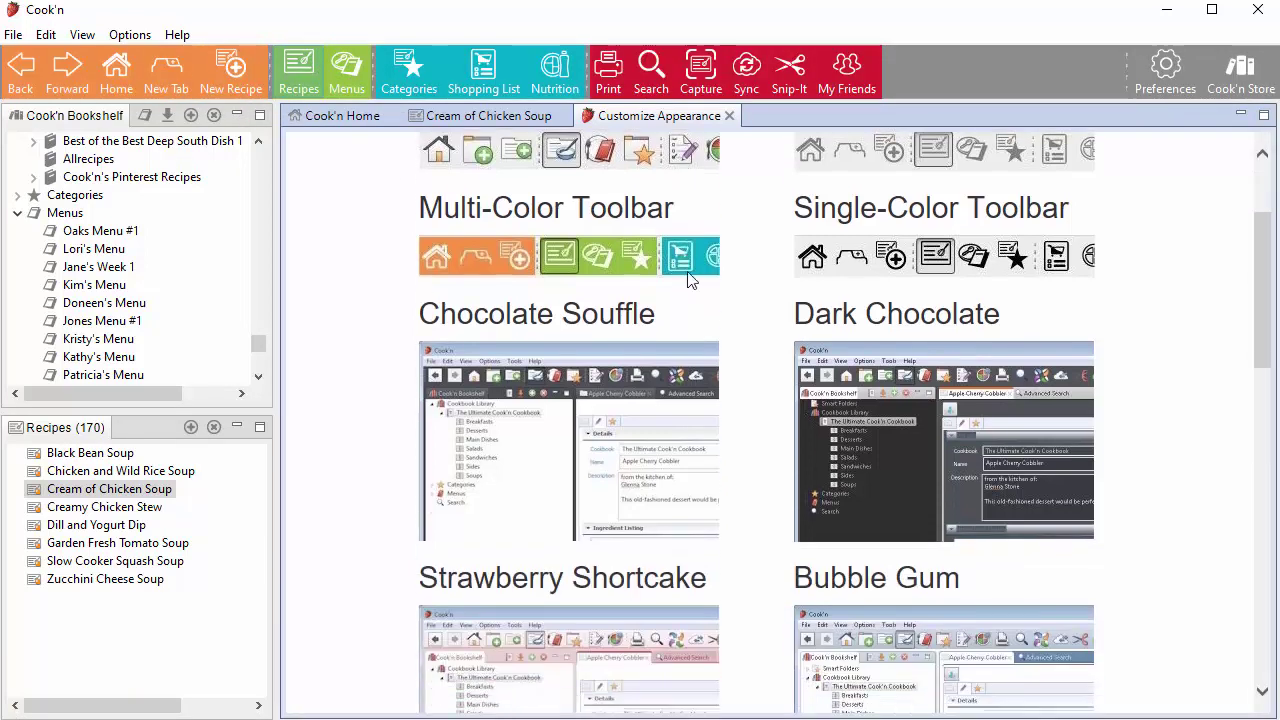
{"action": "scroll", "coordinate": [690, 284], "scroll_direction": "down", "scroll_amount": 3}
{"action": "left_click", "coordinate": [695, 450]}
{"action": "scroll", "coordinate": [812, 522], "scroll_direction": "down", "scroll_amount": 2}
{"action": "left_click", "coordinate": [828, 526]}
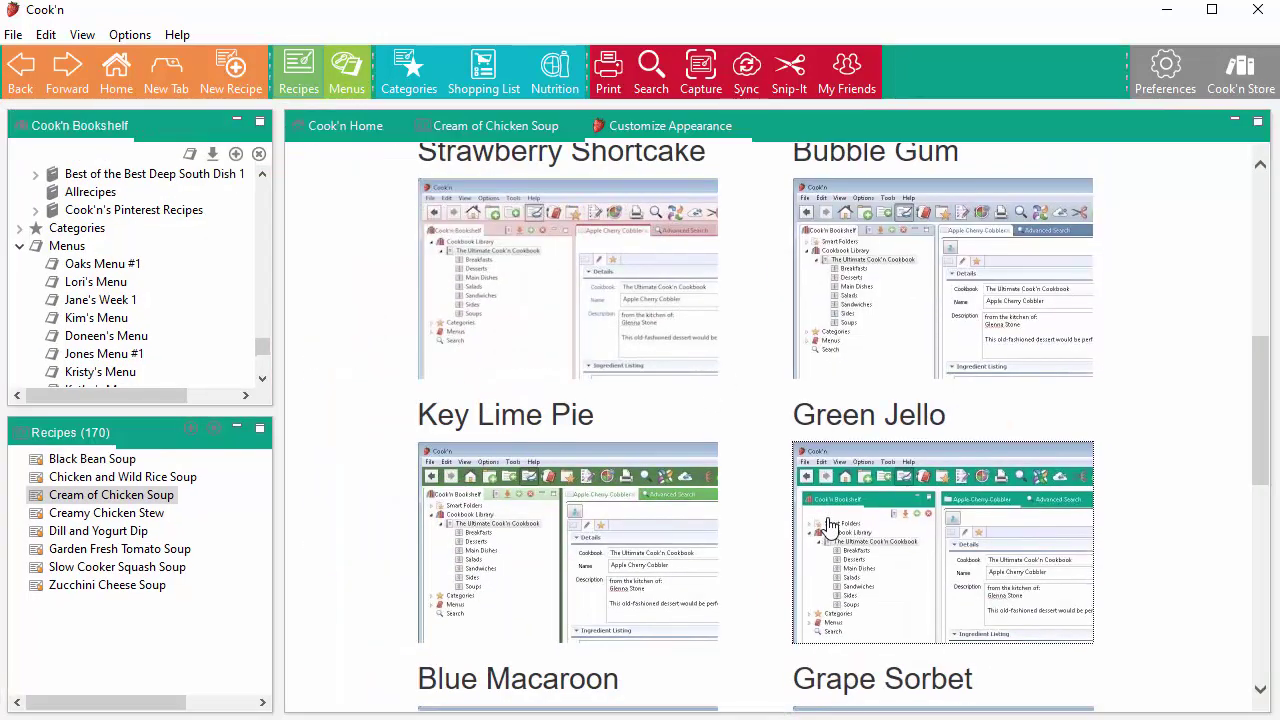
{"action": "left_click", "coordinate": [571, 535]}
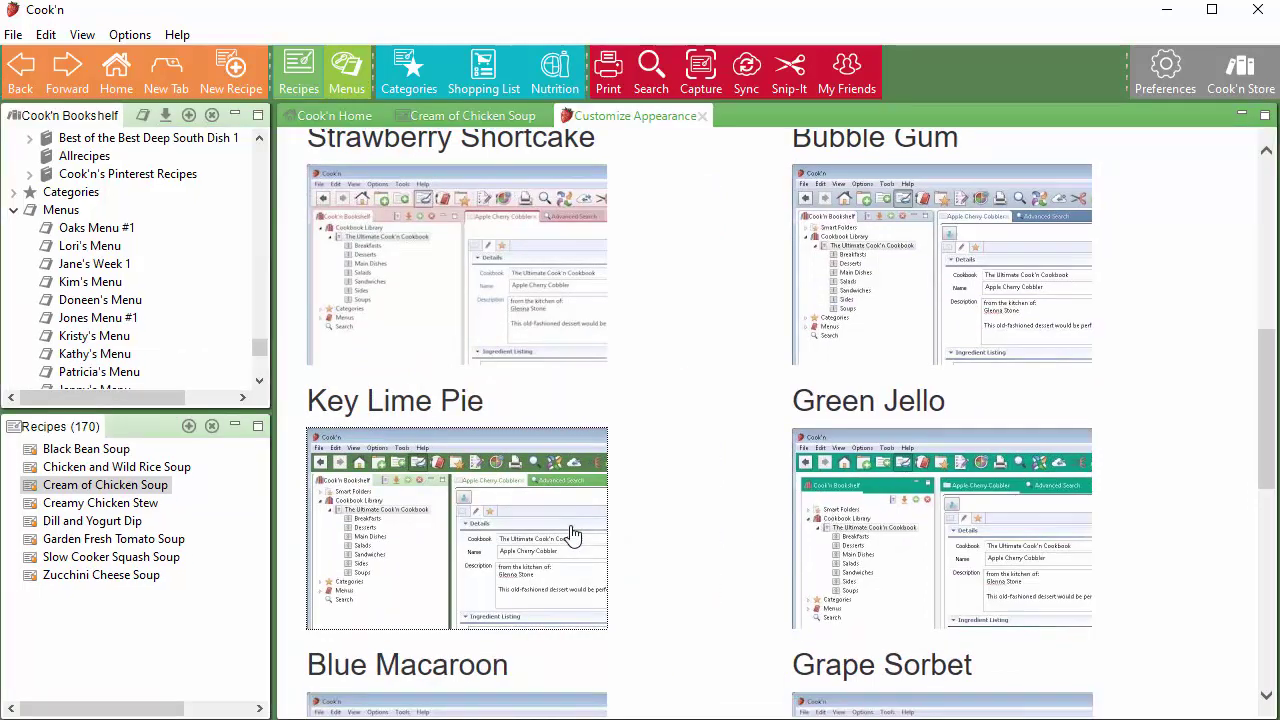
{"action": "scroll", "coordinate": [571, 535], "scroll_direction": "down", "scroll_amount": 3}
{"action": "left_click", "coordinate": [905, 505]}
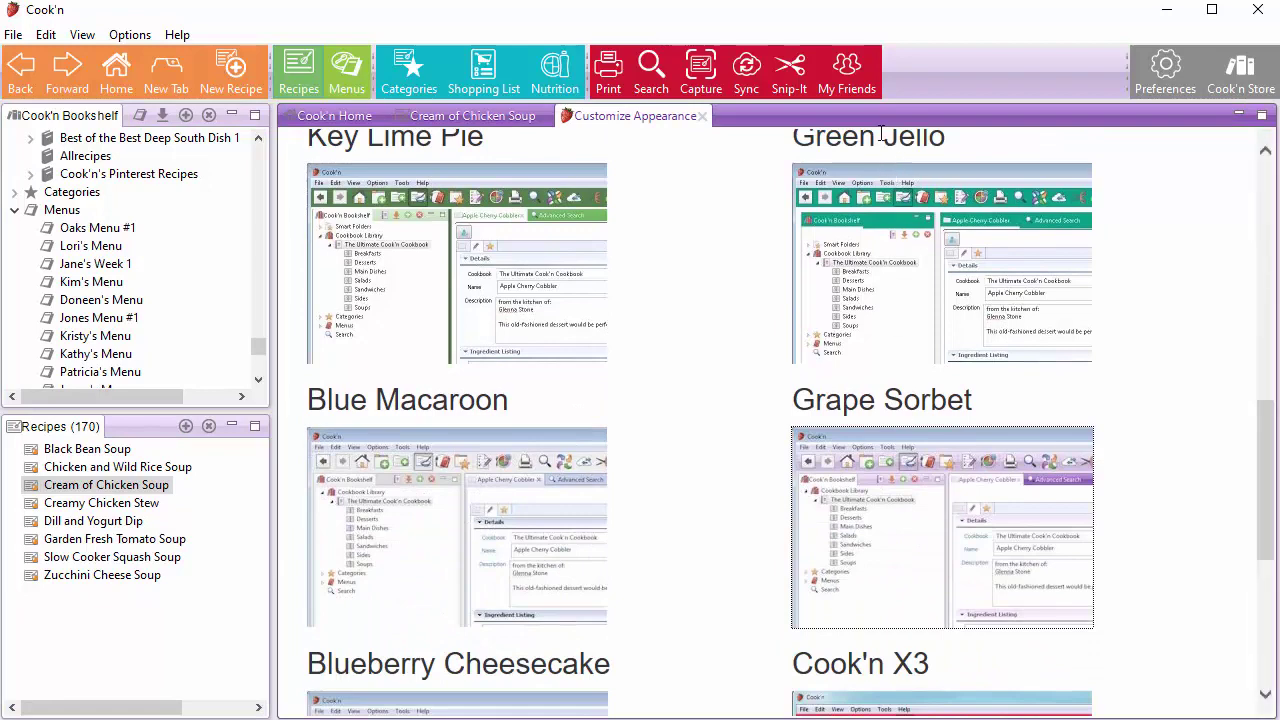
{"action": "scroll", "coordinate": [928, 520], "scroll_direction": "up", "scroll_amount": 10}
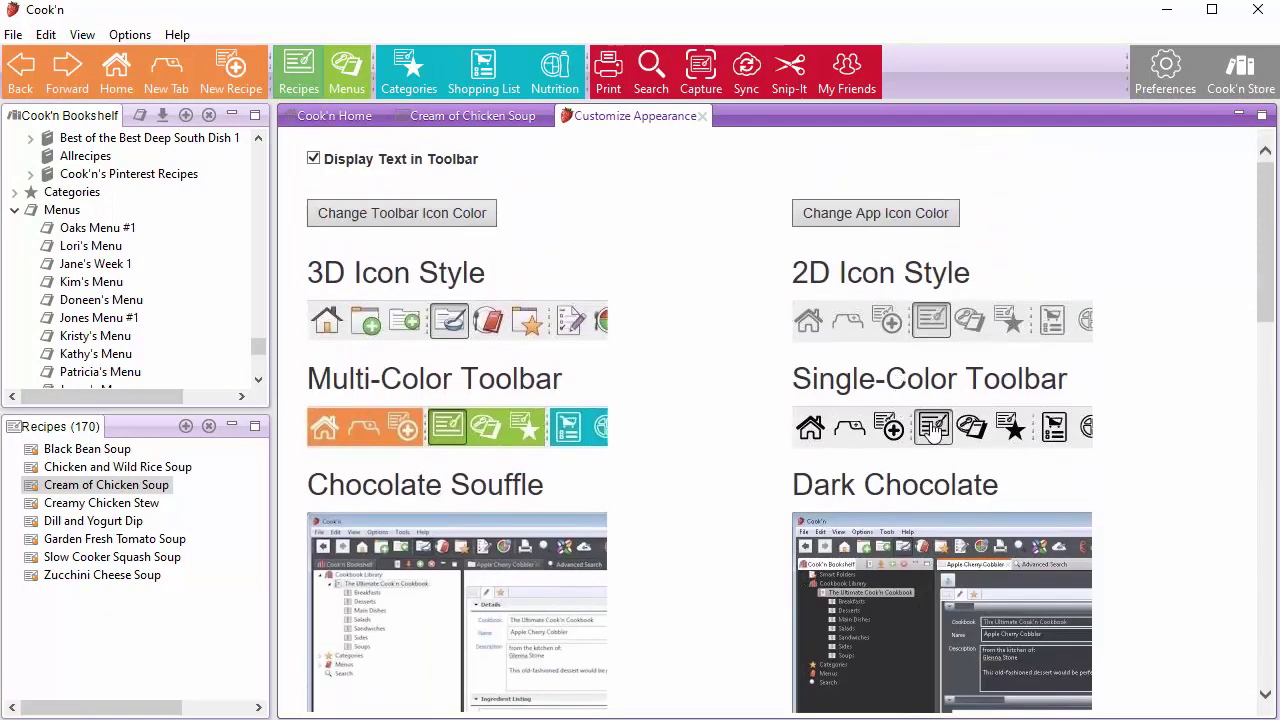
{"action": "left_click", "coordinate": [933, 430]}
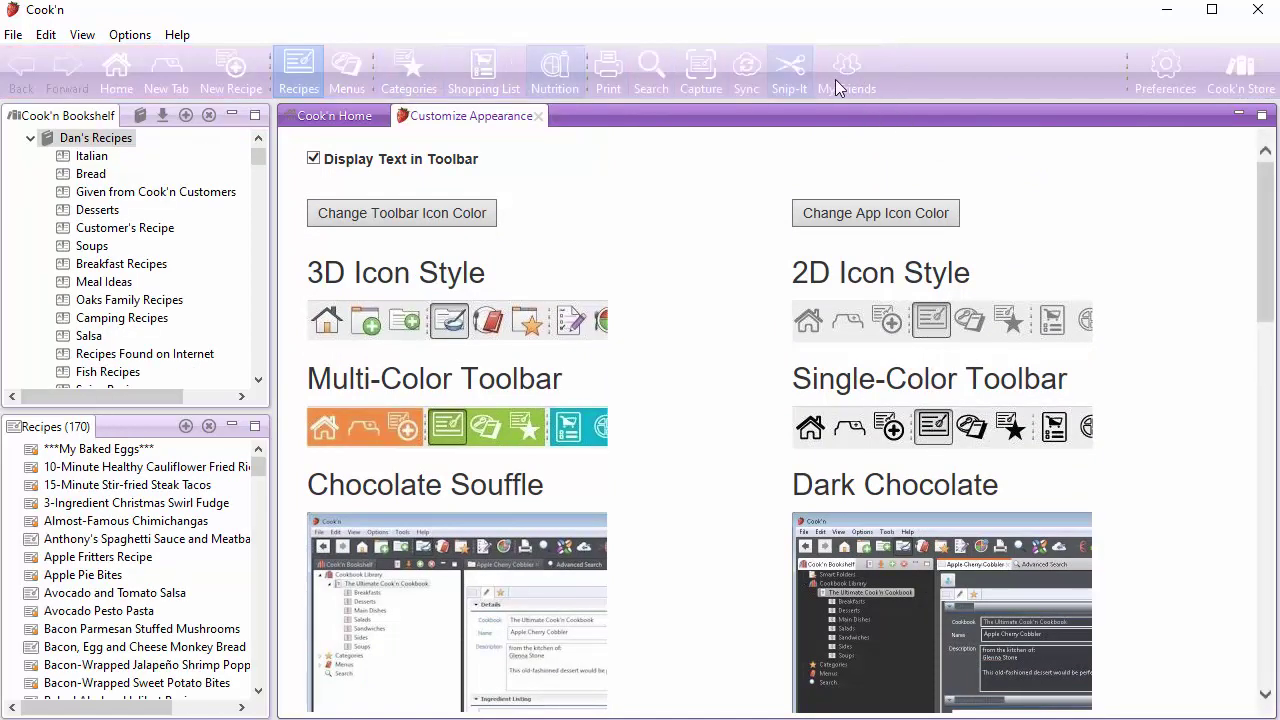
Set the toolbar icon colour to dark purple.
{"action": "left_click", "coordinate": [400, 225]}
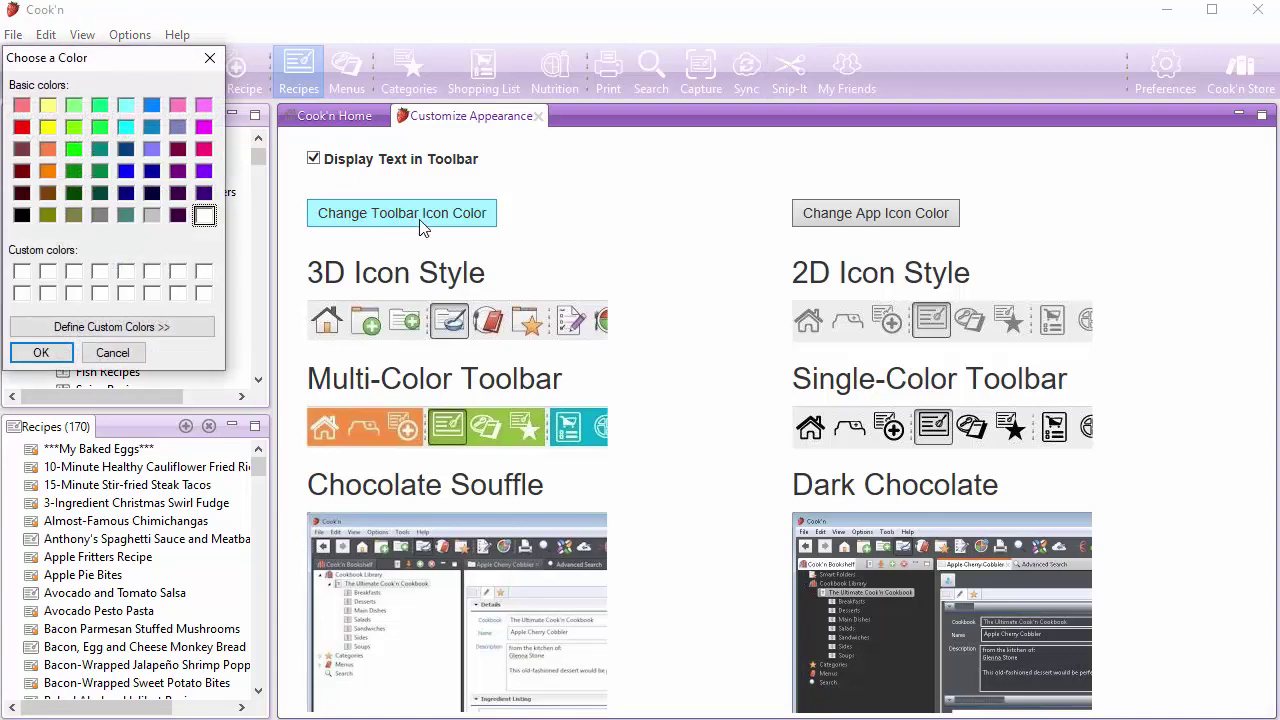
{"action": "left_click", "coordinate": [204, 193]}
{"action": "left_click", "coordinate": [36, 352]}
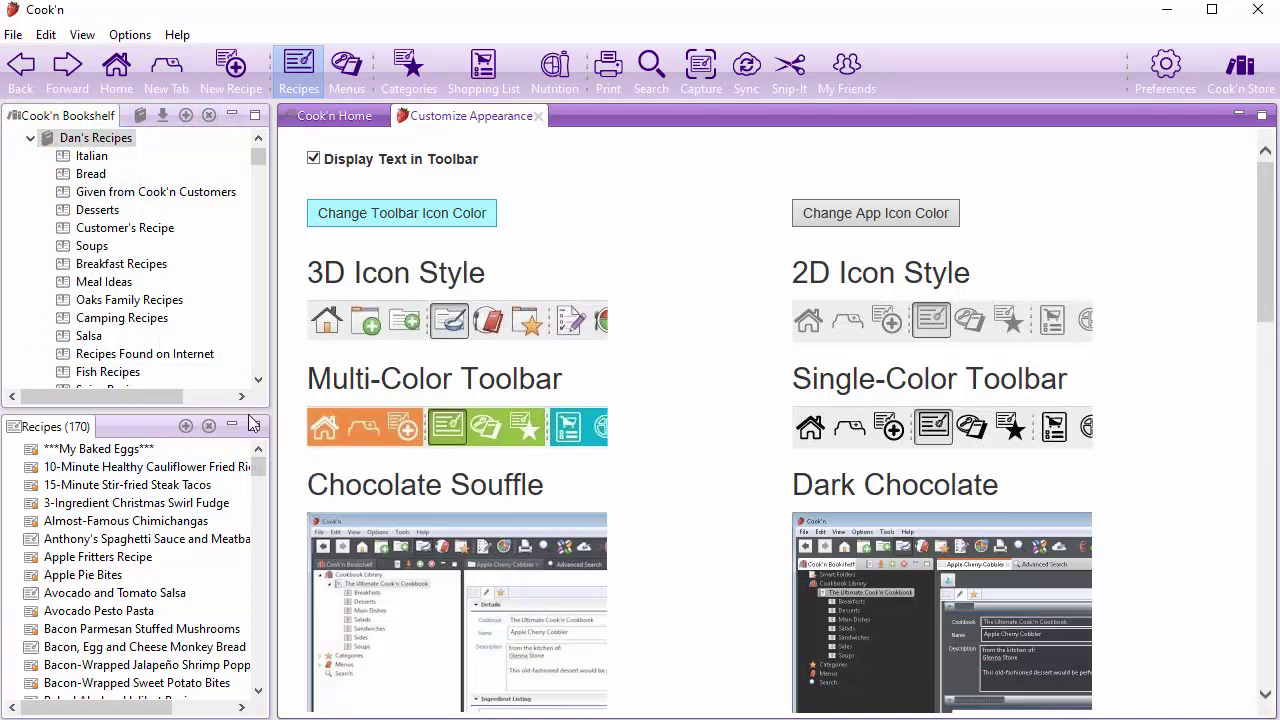
Set the side-panel app icon colour to purple as well.
{"action": "left_click", "coordinate": [866, 215]}
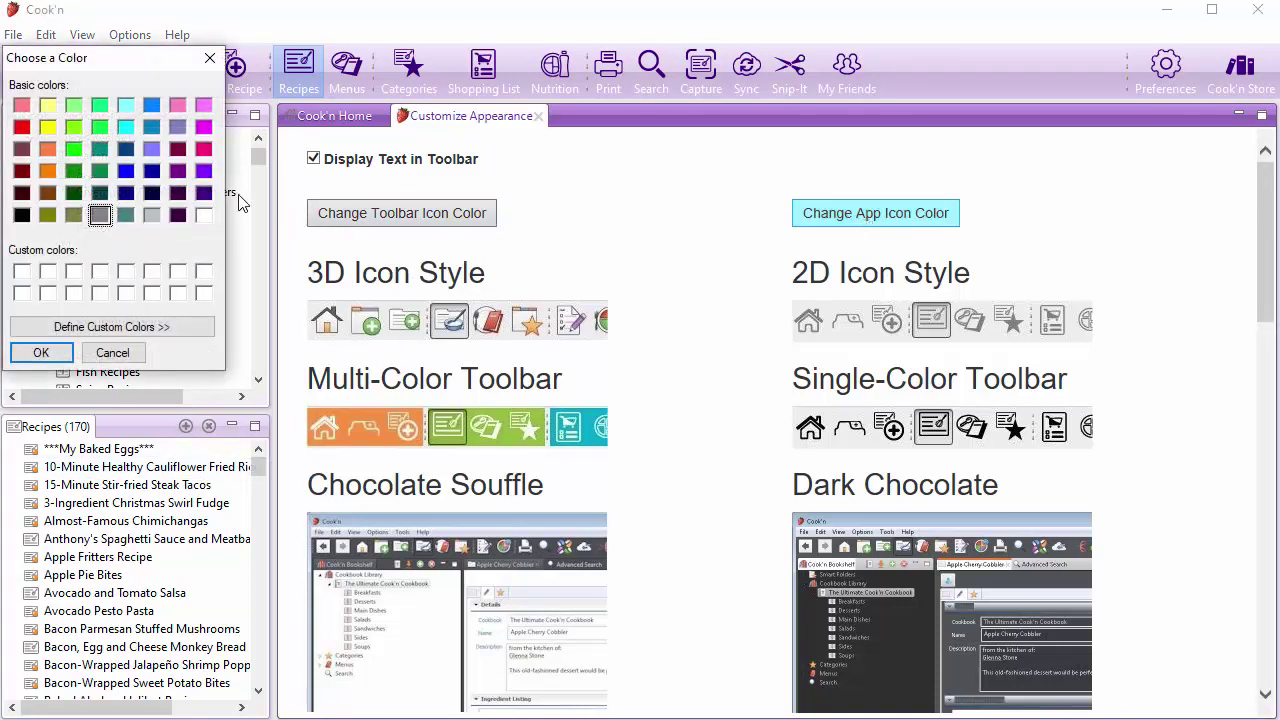
{"action": "left_click", "coordinate": [204, 193]}
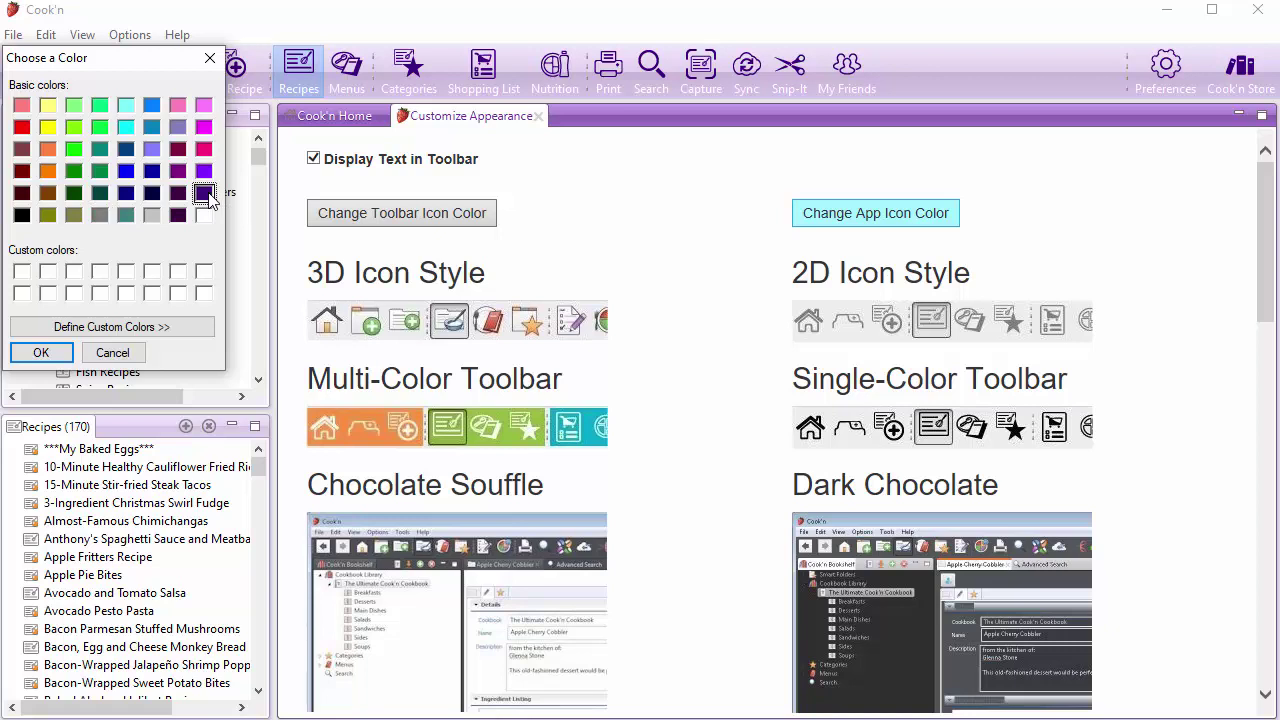
{"action": "left_click", "coordinate": [41, 352]}
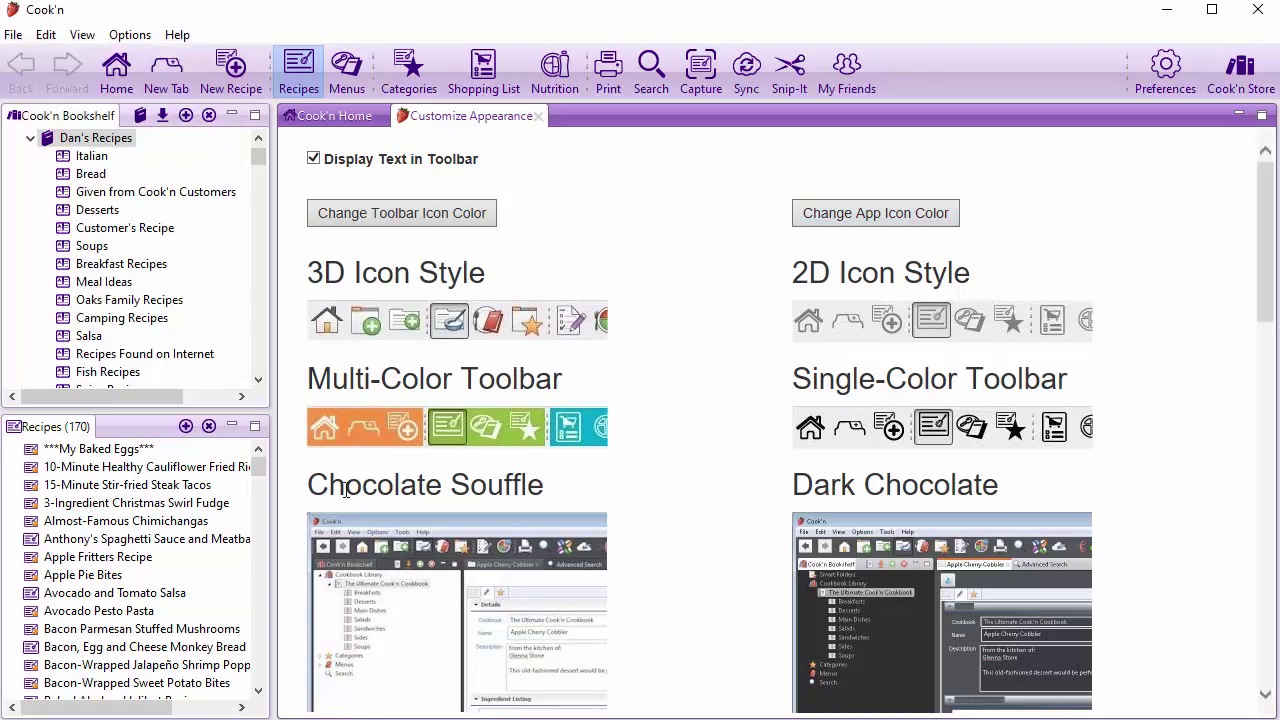
{"action": "left_click", "coordinate": [103, 611]}
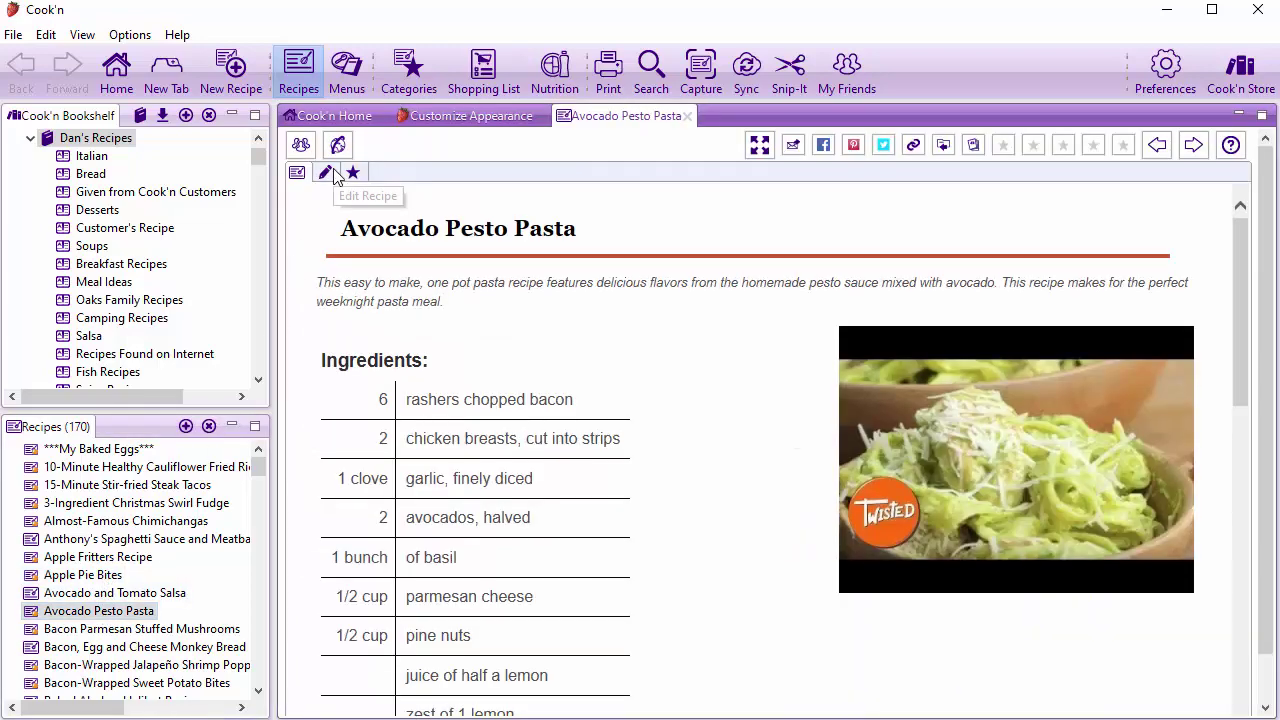
{"action": "left_click", "coordinate": [325, 173]}
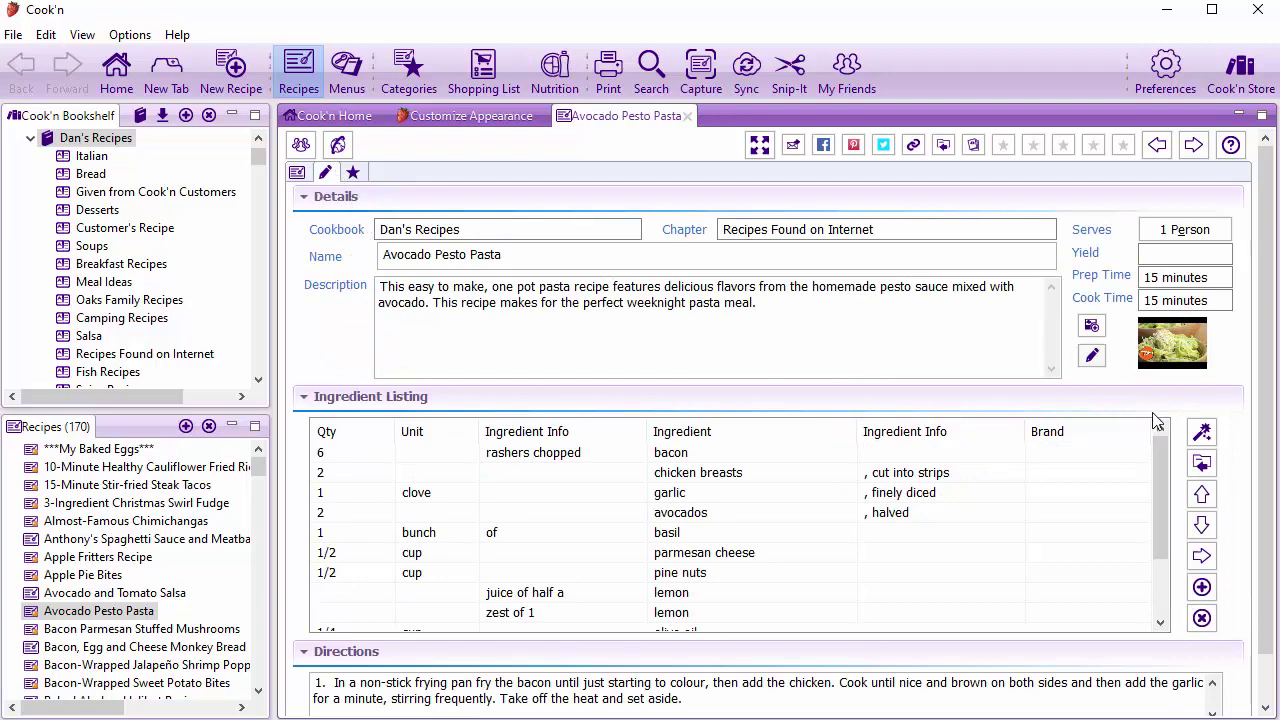
{"action": "left_click", "coordinate": [687, 116]}
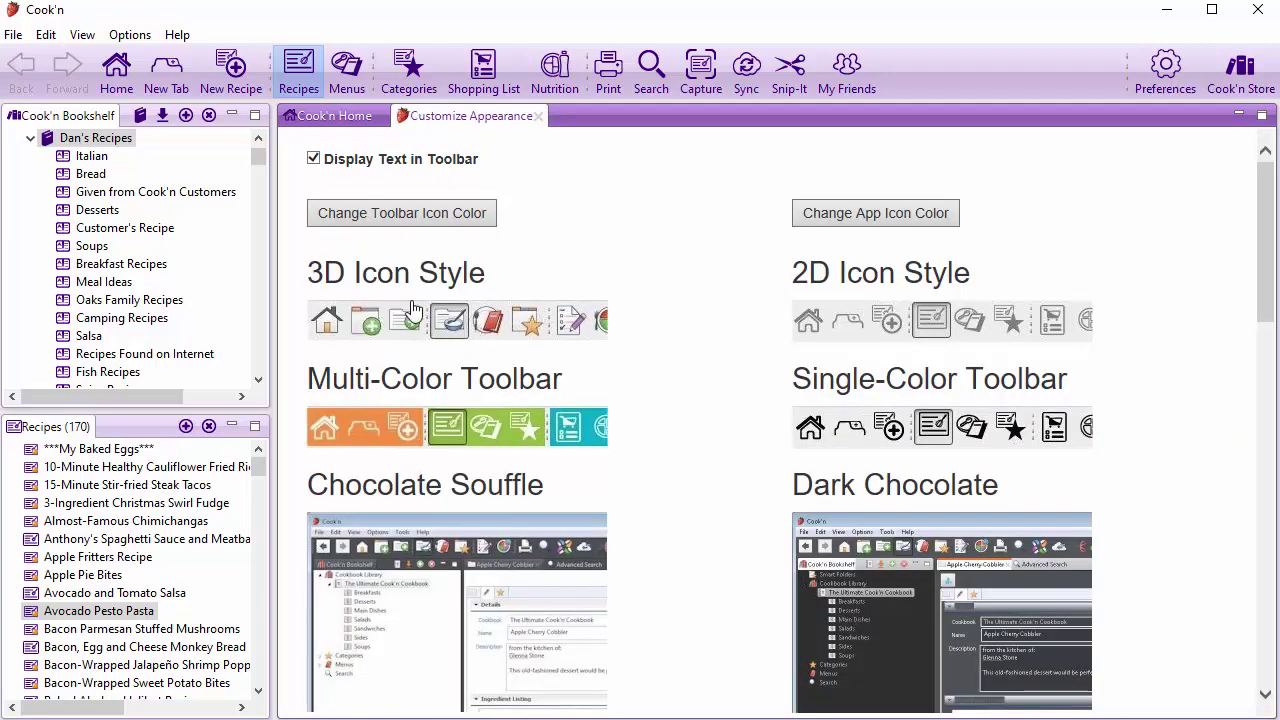
Switch to the 3D icon style, trying Multi-Color before returning to Single-Color Toolbar.
{"action": "left_click", "coordinate": [466, 325]}
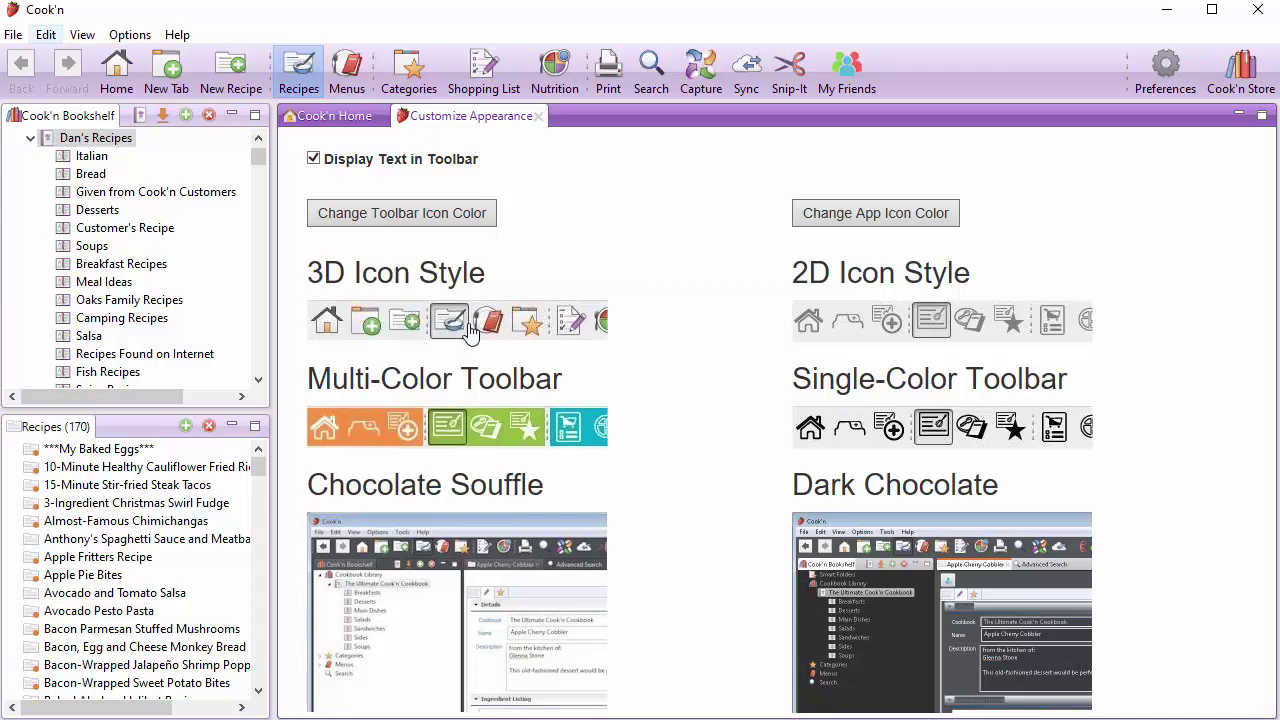
{"action": "left_click", "coordinate": [490, 428]}
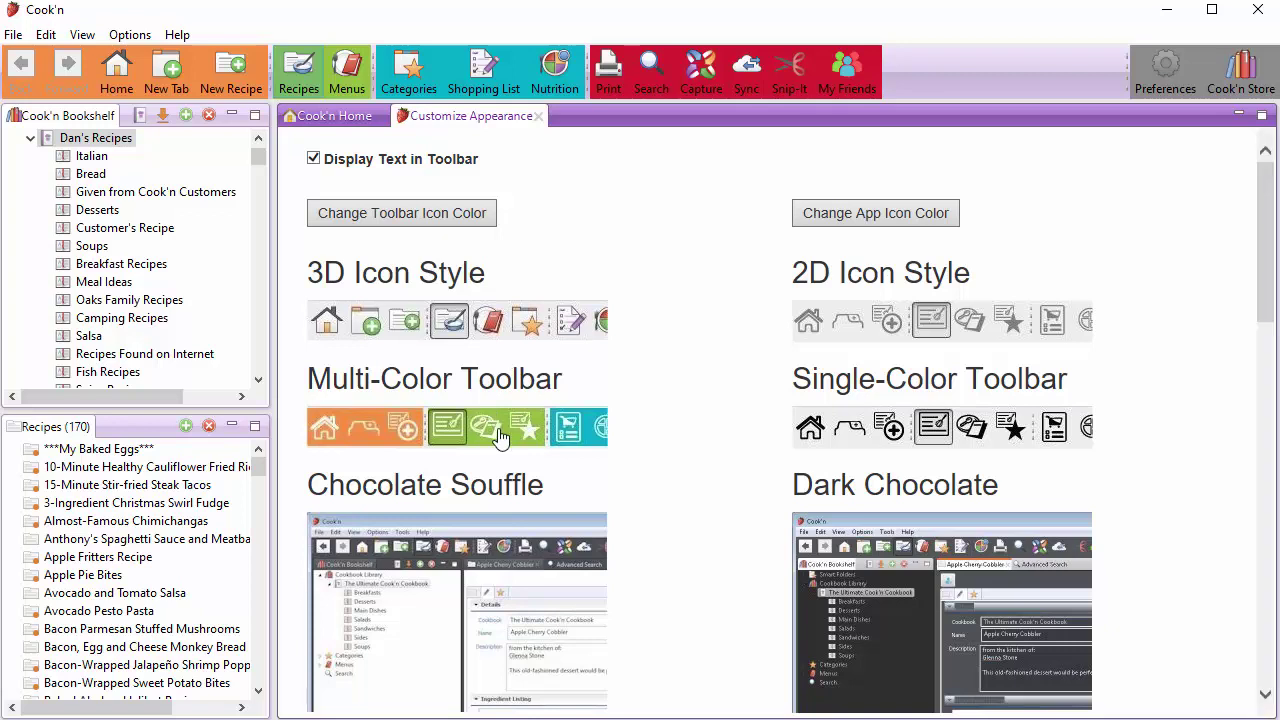
{"action": "left_click", "coordinate": [890, 430]}
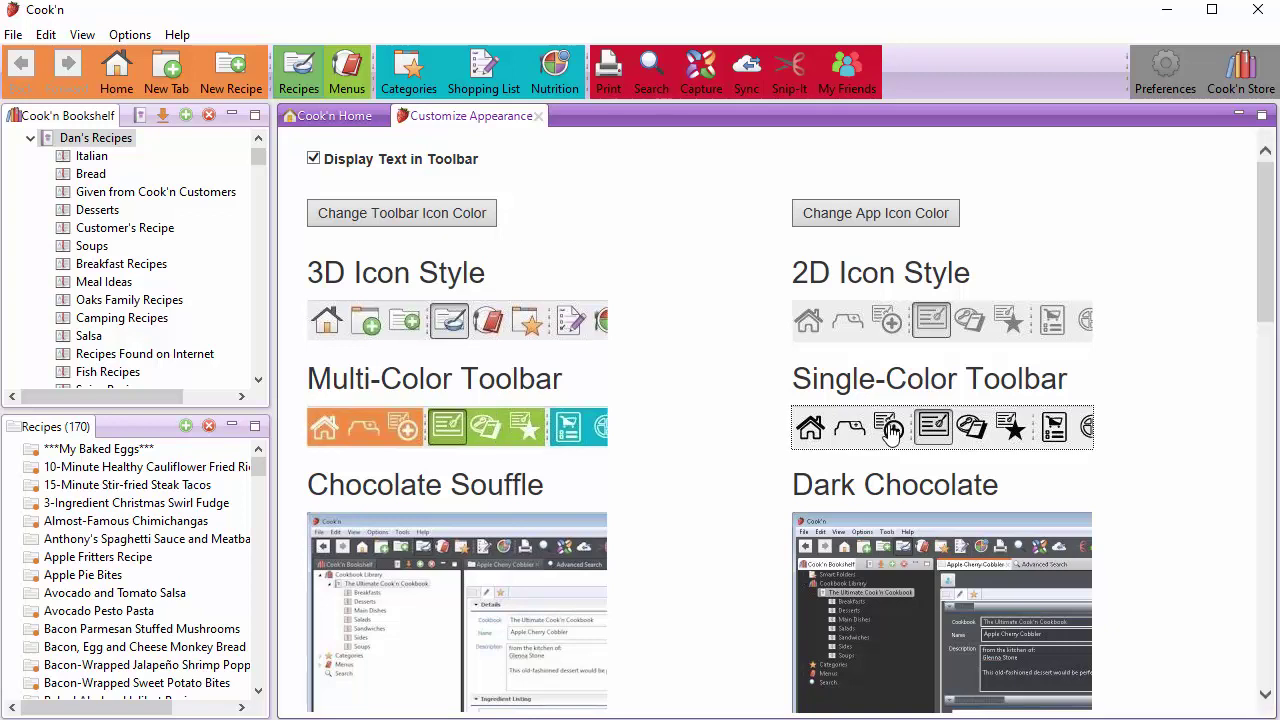
Apply the pink Strawberry Shortcake theme.
{"action": "scroll", "coordinate": [890, 430], "scroll_direction": "down", "scroll_amount": 1}
{"action": "scroll", "coordinate": [961, 422], "scroll_direction": "down", "scroll_amount": 4}
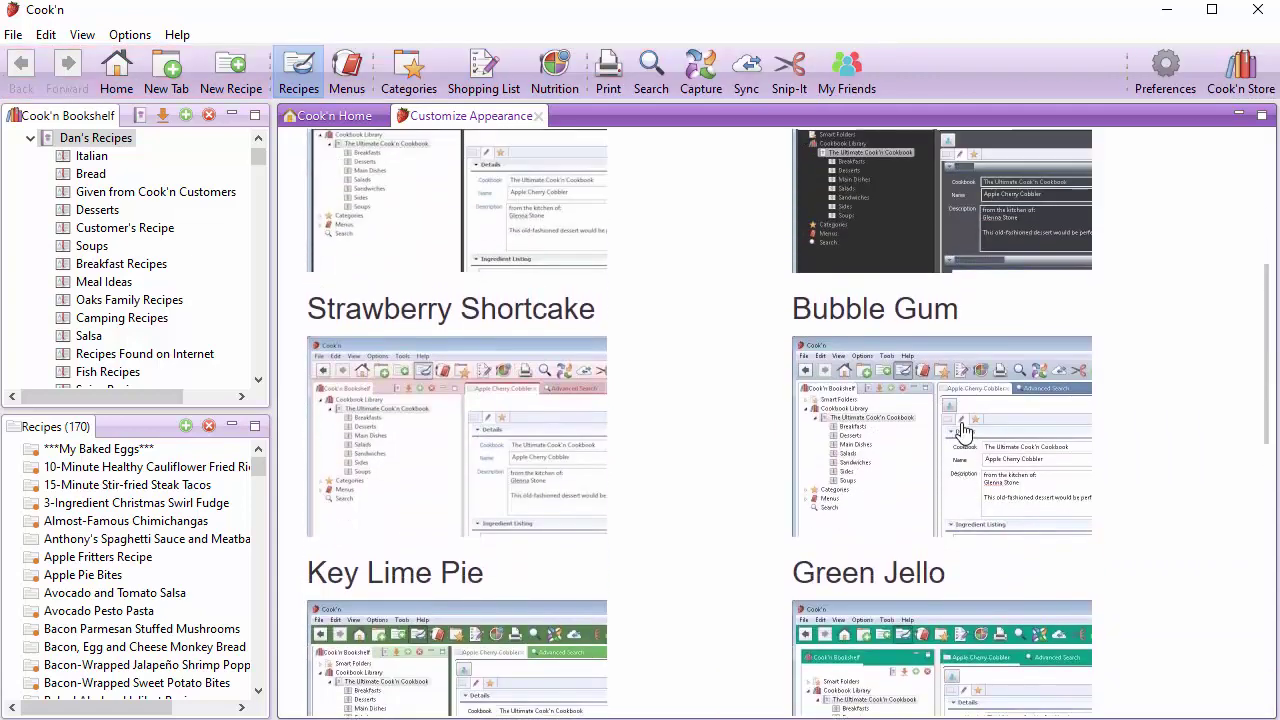
{"action": "scroll", "coordinate": [612, 474], "scroll_direction": "up", "scroll_amount": 1}
{"action": "left_click", "coordinate": [530, 474]}
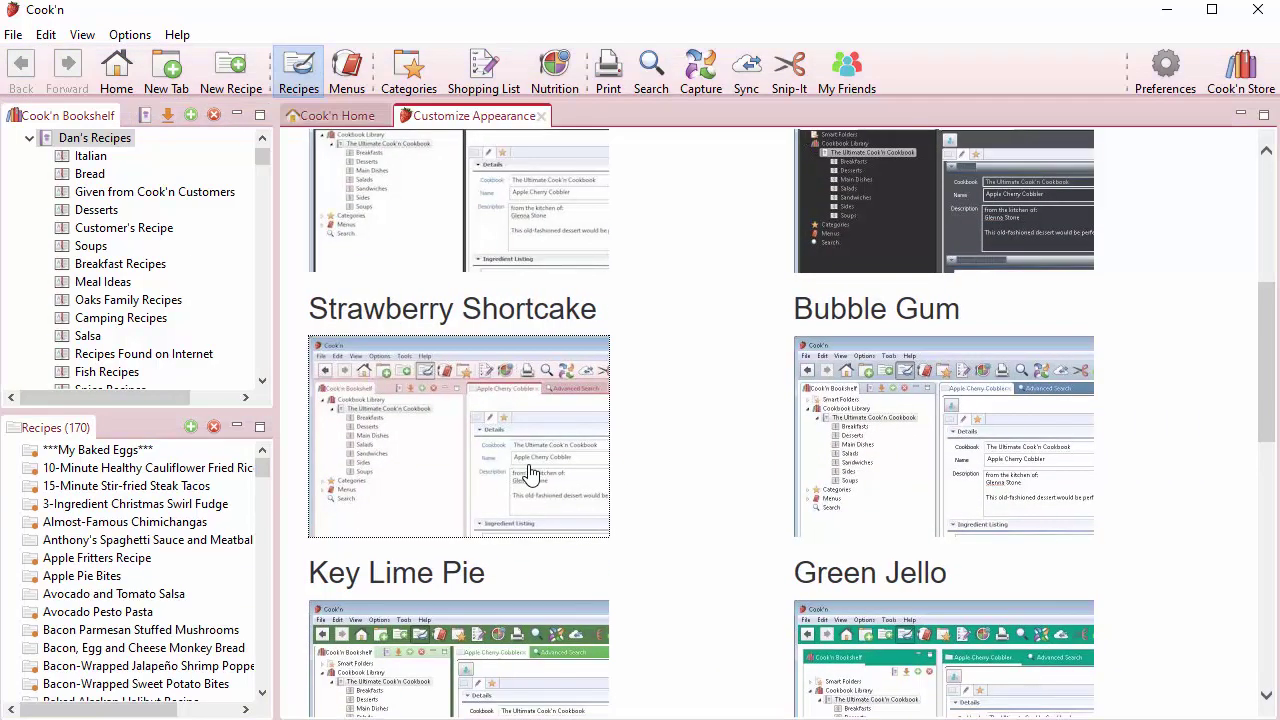
{"action": "scroll", "coordinate": [888, 325], "scroll_direction": "up", "scroll_amount": 5}
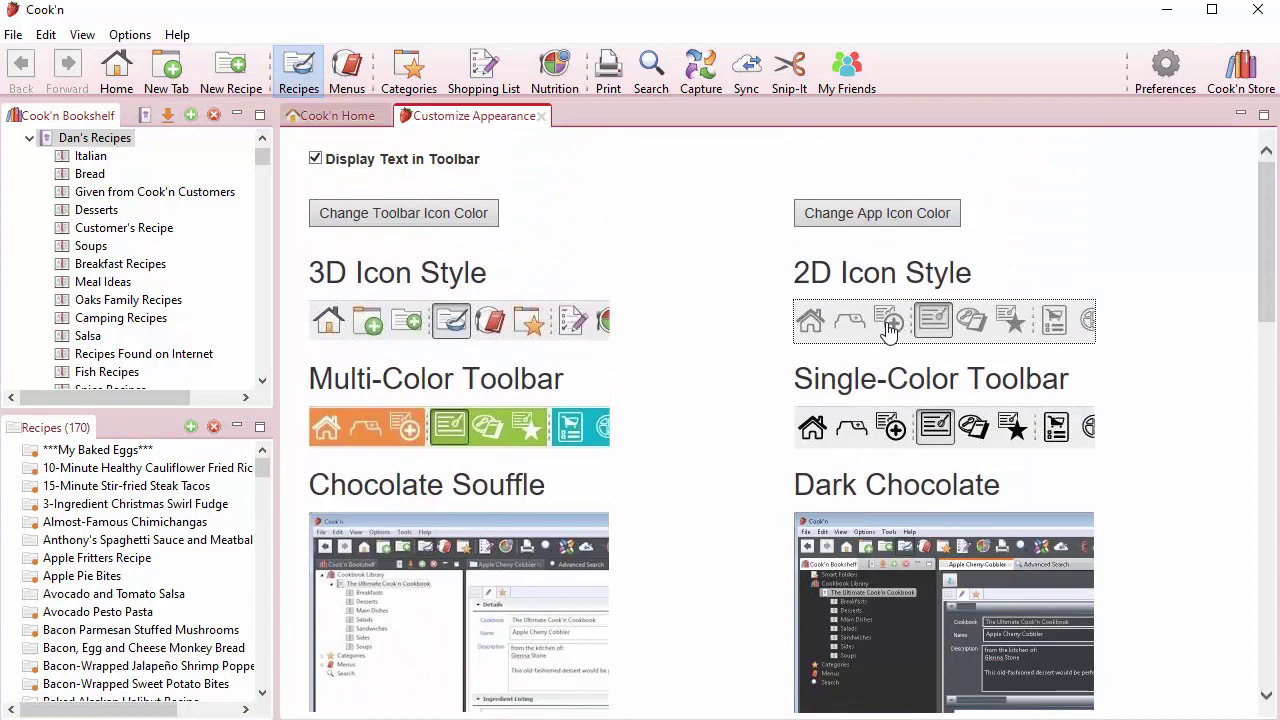
Switch to the 2D icon style and colour the toolbar icons red.
{"action": "left_click", "coordinate": [888, 330]}
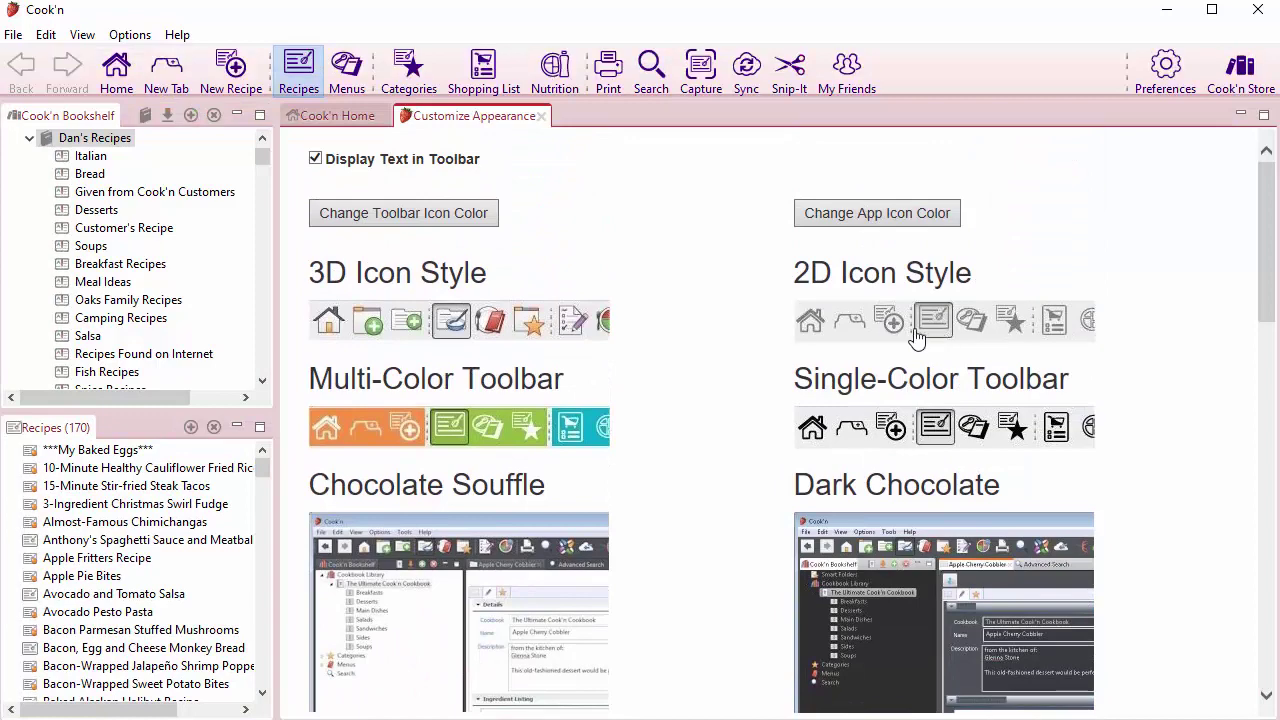
{"action": "left_click", "coordinate": [457, 216]}
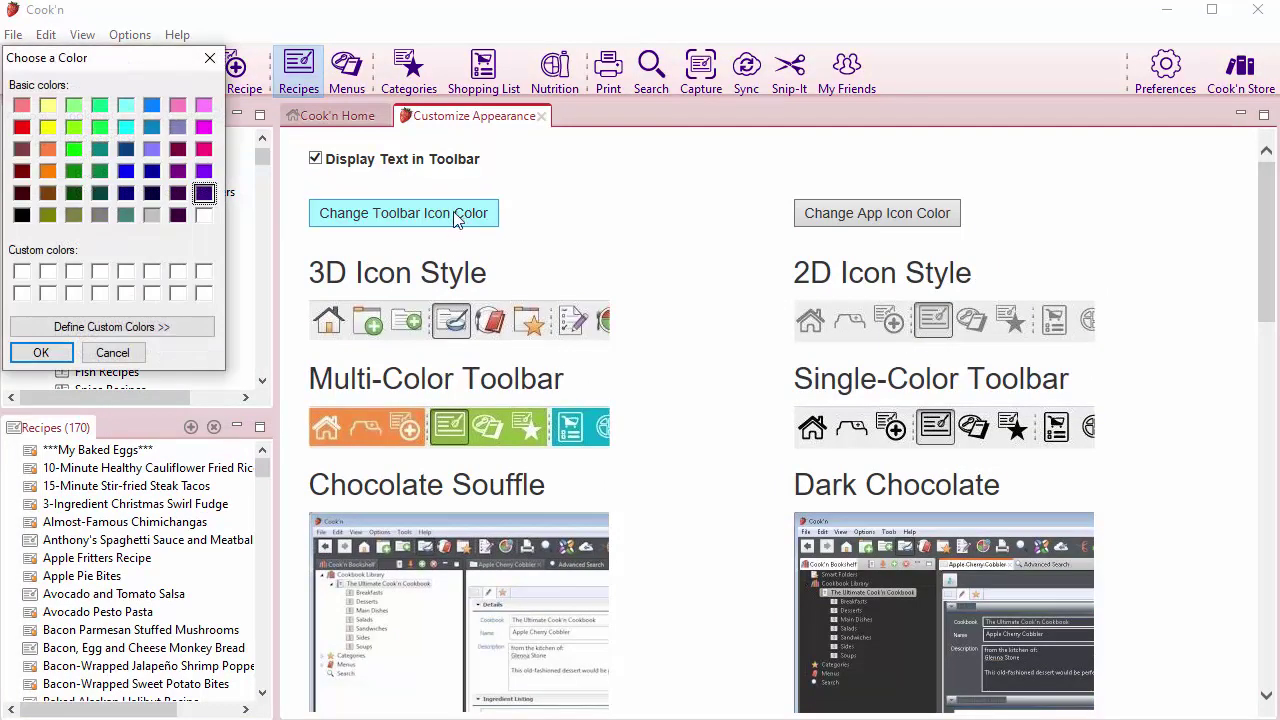
{"action": "left_click", "coordinate": [21, 127]}
{"action": "left_click", "coordinate": [50, 356]}
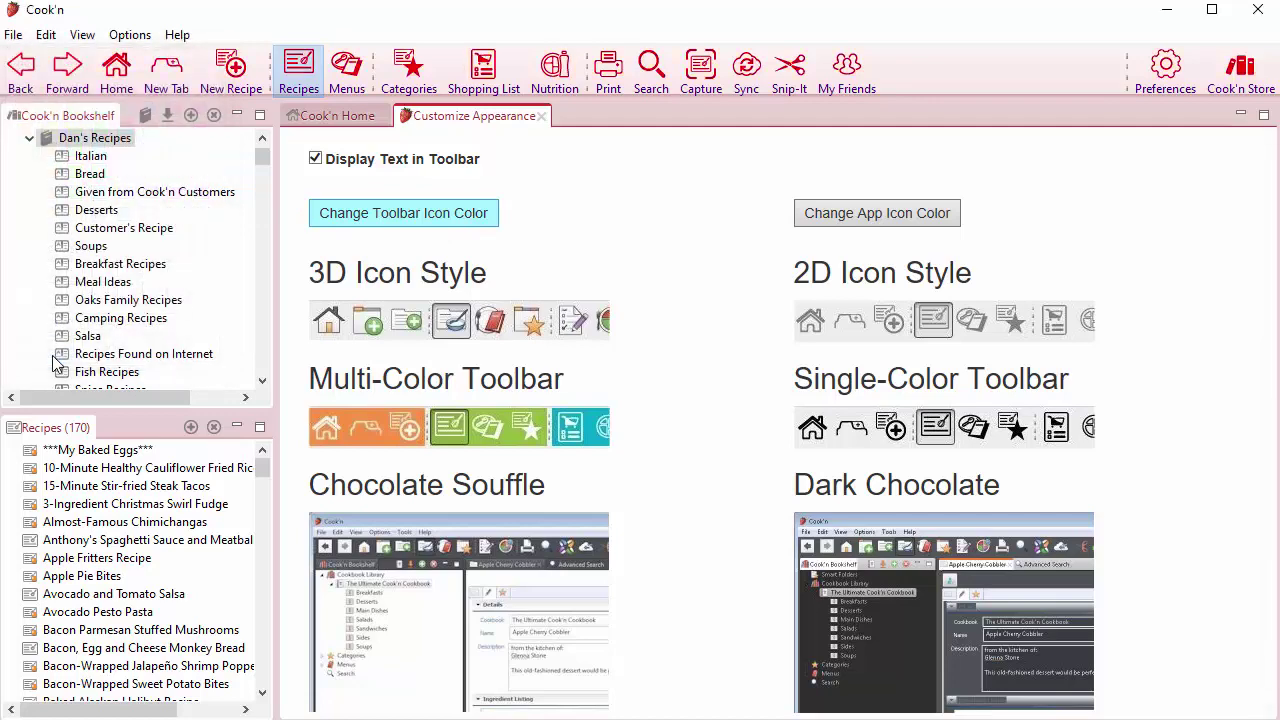
Colour the side-panel app icons red too.
{"action": "left_click", "coordinate": [853, 222]}
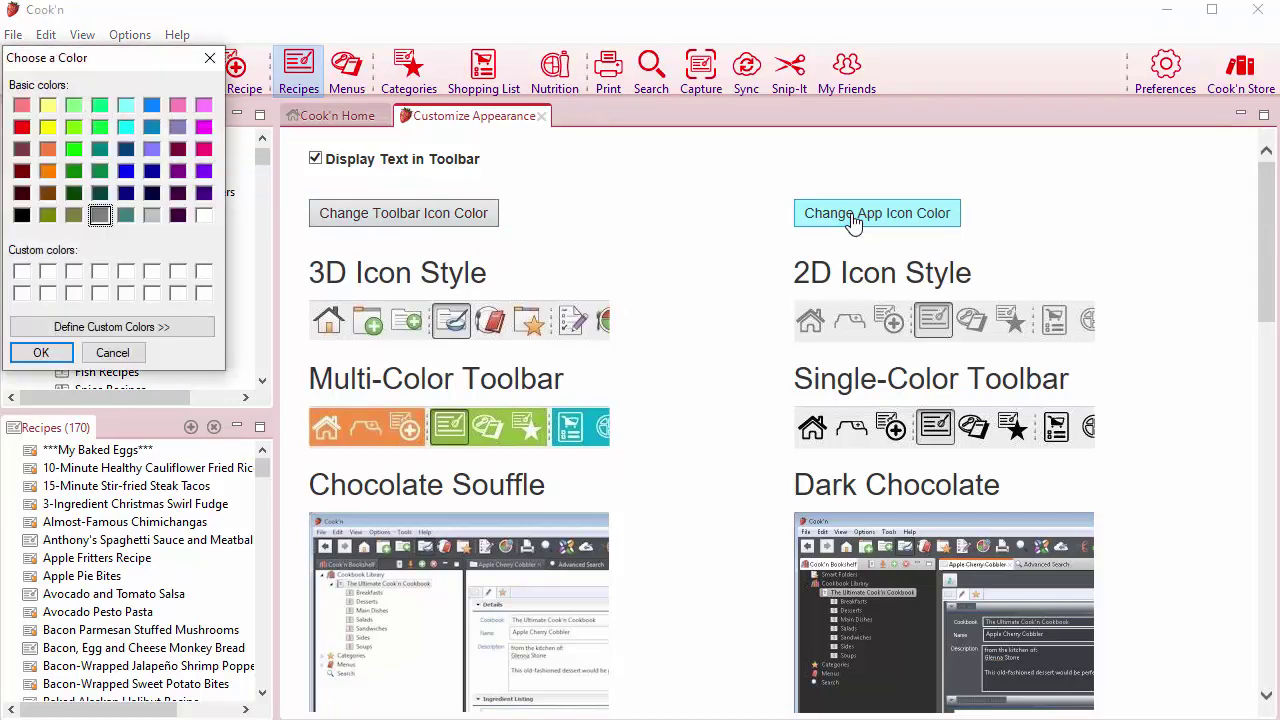
{"action": "left_click", "coordinate": [21, 128]}
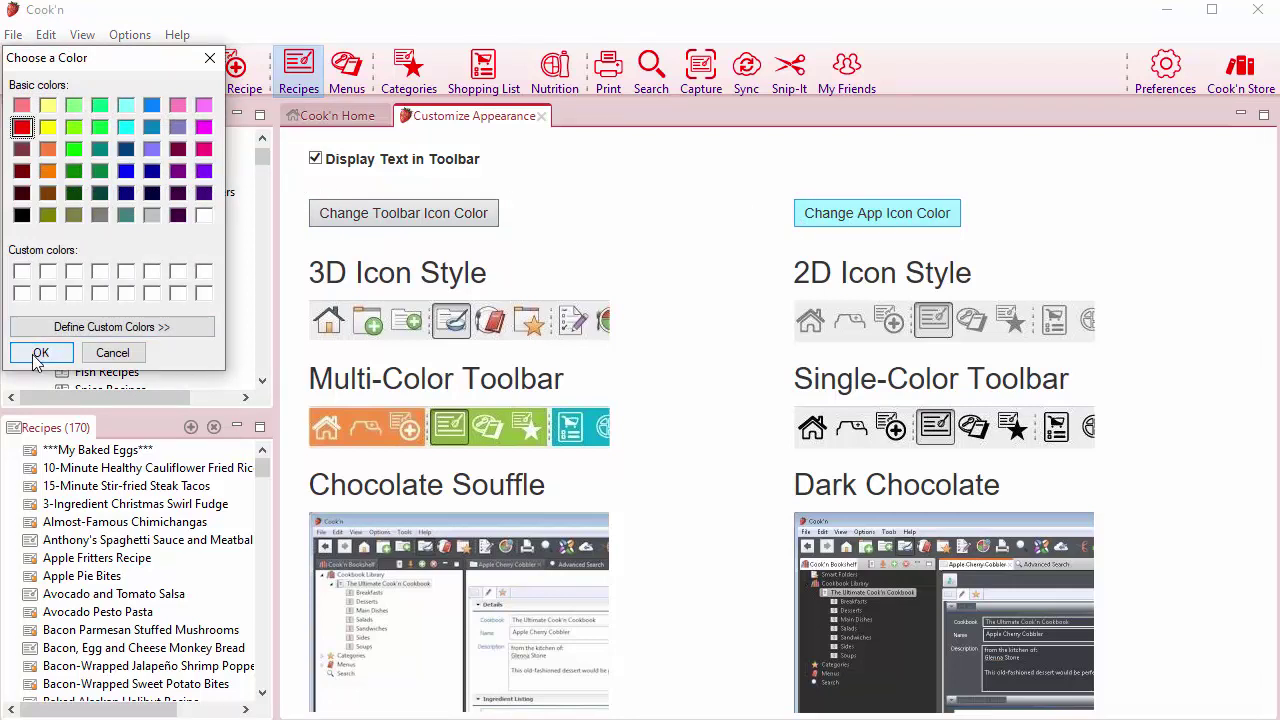
{"action": "left_click", "coordinate": [40, 354]}
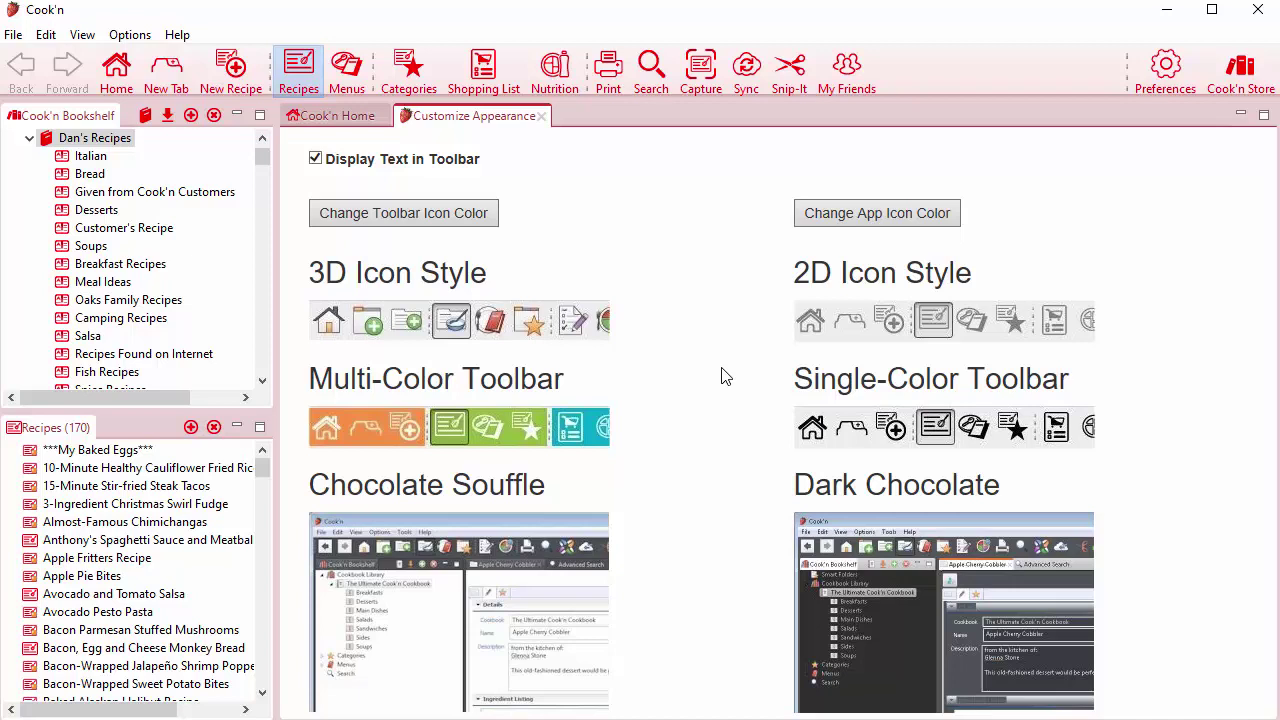
Scroll to the bottom of the theme previews and apply the default Cook'n 14 theme.
{"action": "scroll", "coordinate": [725, 376], "scroll_direction": "down", "scroll_amount": 3}
{"action": "scroll", "coordinate": [725, 376], "scroll_direction": "down", "scroll_amount": 3}
{"action": "scroll", "coordinate": [725, 376], "scroll_direction": "down", "scroll_amount": 2}
{"action": "scroll", "coordinate": [725, 376], "scroll_direction": "down", "scroll_amount": 1}
{"action": "scroll", "coordinate": [725, 376], "scroll_direction": "down", "scroll_amount": 1}
{"action": "scroll", "coordinate": [725, 376], "scroll_direction": "down", "scroll_amount": 1}
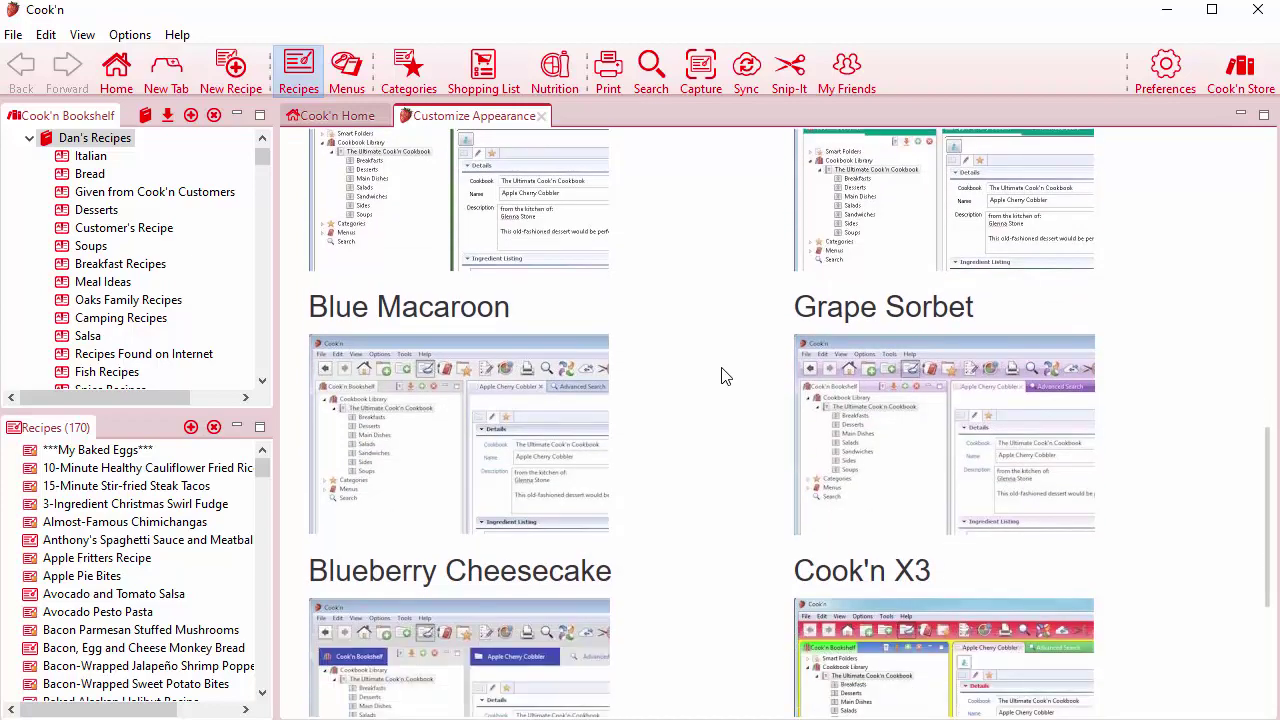
{"action": "scroll", "coordinate": [725, 376], "scroll_direction": "up", "scroll_amount": 5}
{"action": "scroll", "coordinate": [725, 376], "scroll_direction": "up", "scroll_amount": 6}
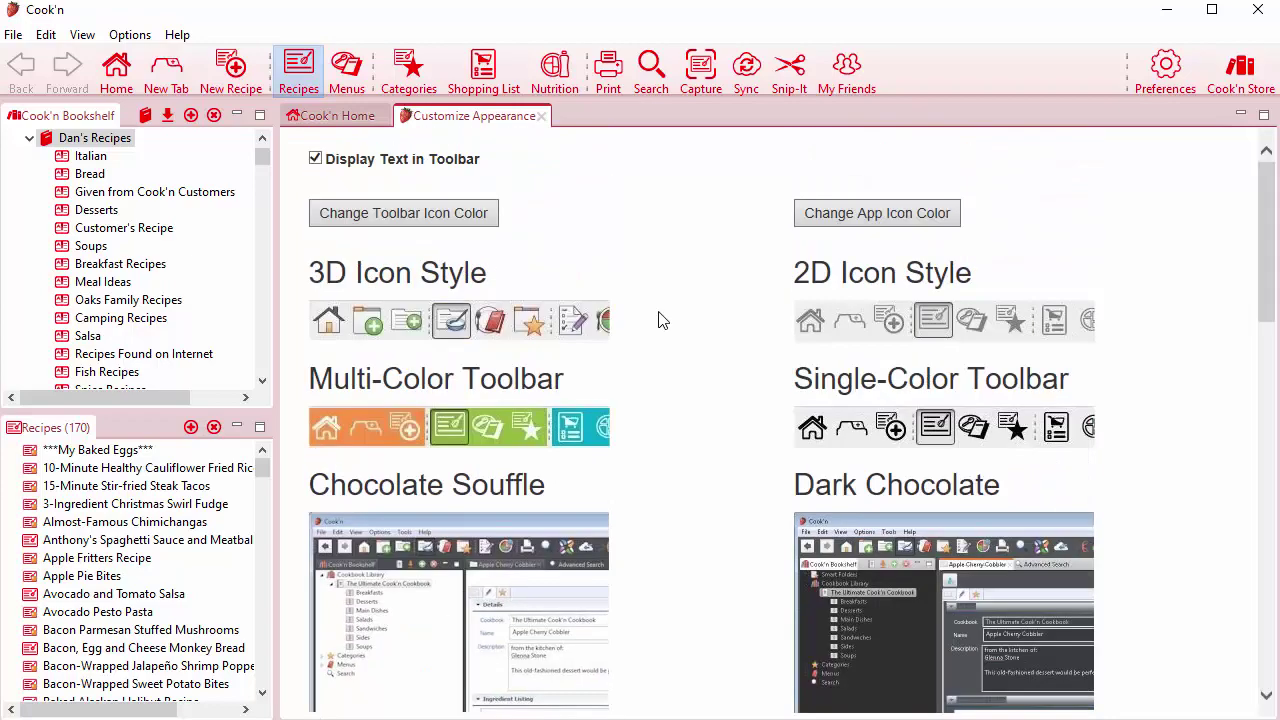
{"action": "scroll", "coordinate": [660, 318], "scroll_direction": "down", "scroll_amount": 5}
{"action": "scroll", "coordinate": [660, 318], "scroll_direction": "down", "scroll_amount": 8}
{"action": "scroll", "coordinate": [660, 318], "scroll_direction": "down", "scroll_amount": 2}
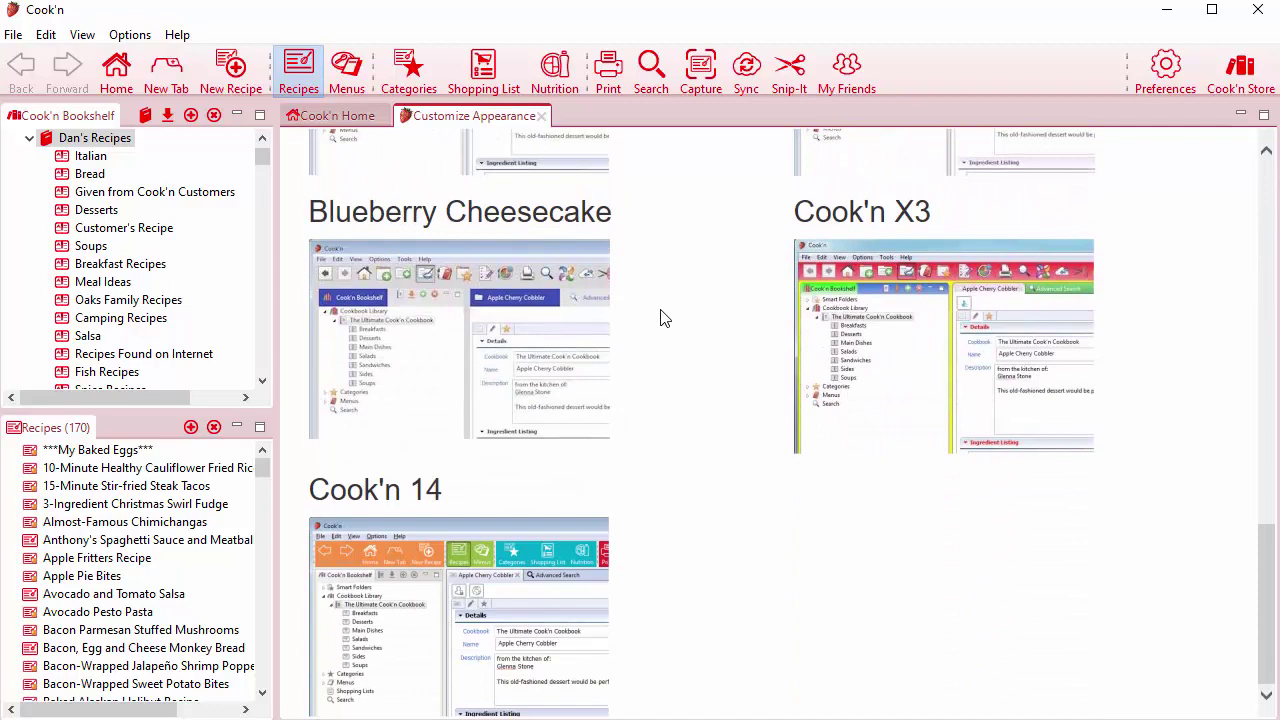
{"action": "left_click", "coordinate": [490, 592]}
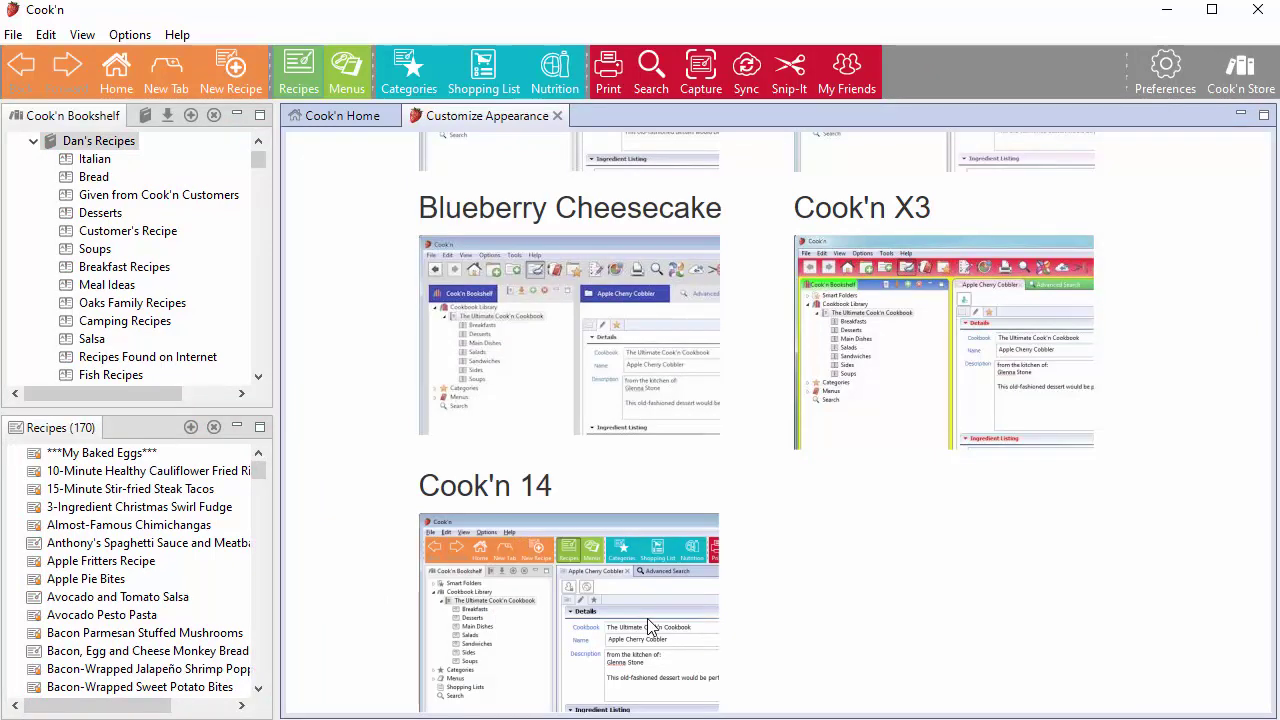
Close the Customize Appearance tab to return to the Cook'n Home page in the Cook'n 14 theme.
{"action": "left_click", "coordinate": [557, 116]}
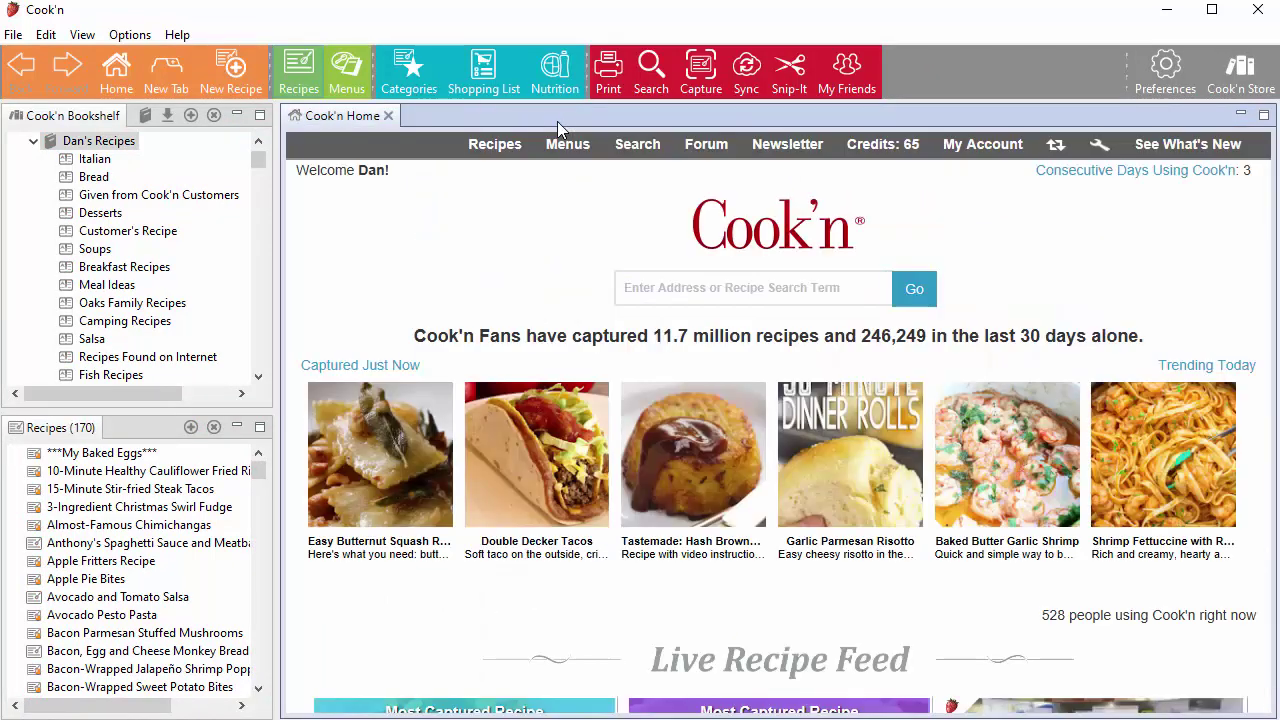